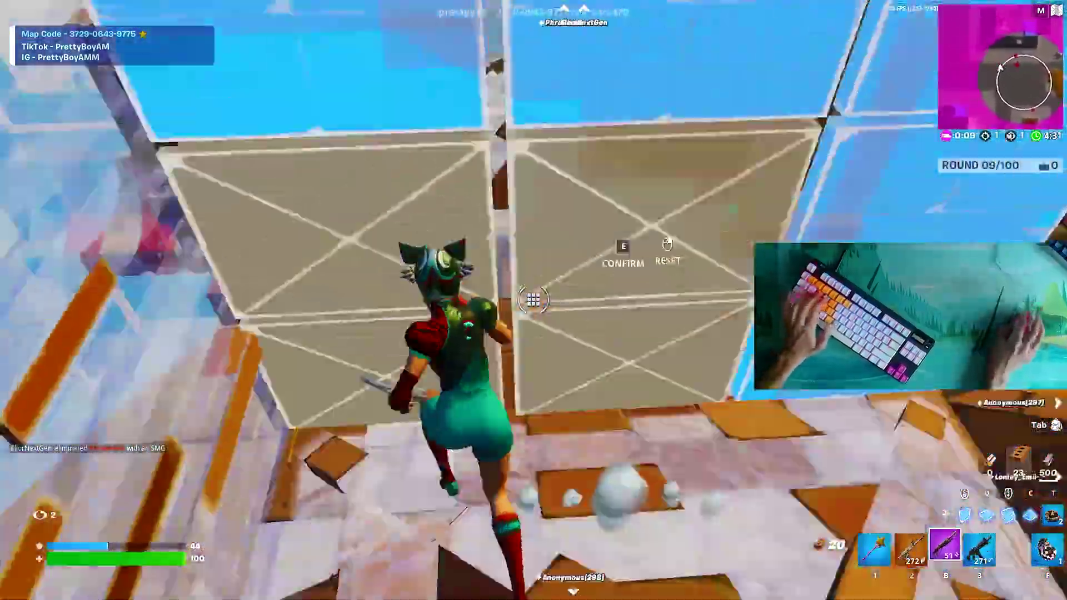
Build metal pieces and switch hotbar items to finish the Fortnite building showcase.
key("b")
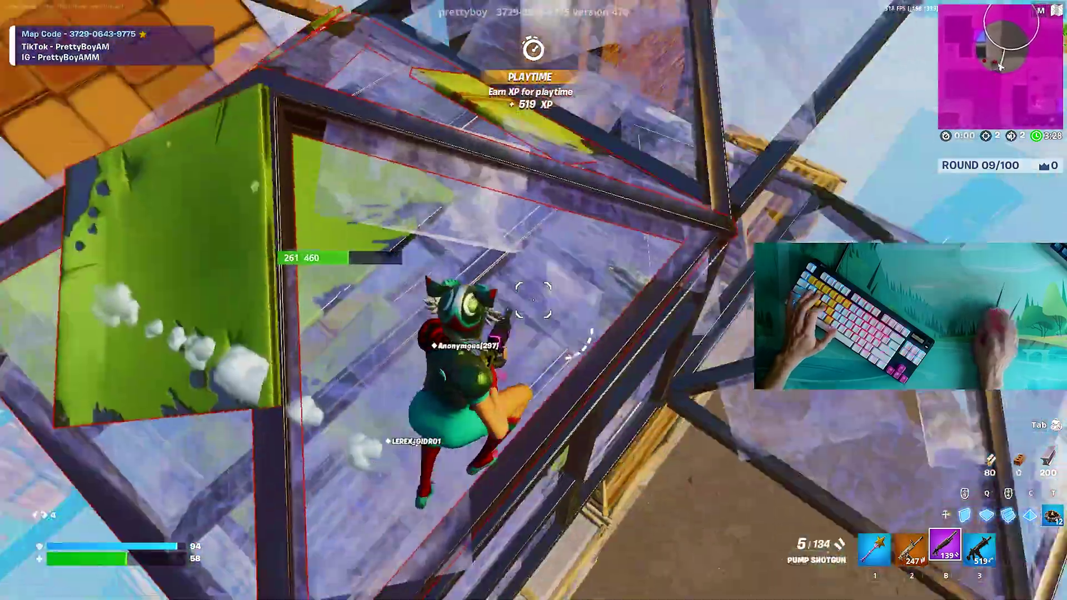
key("q")
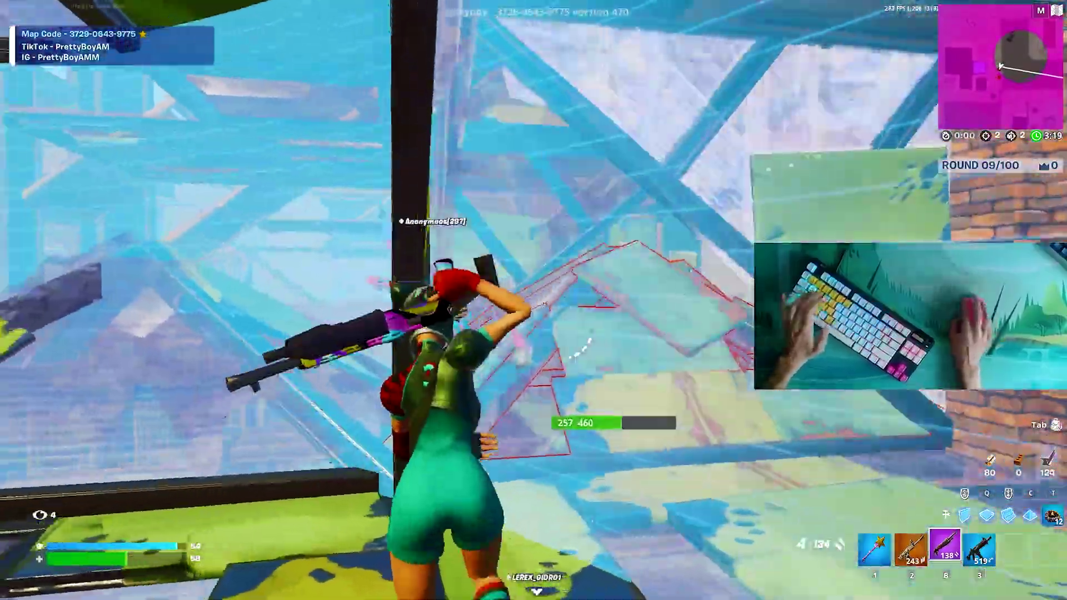
key("b")
key("1")
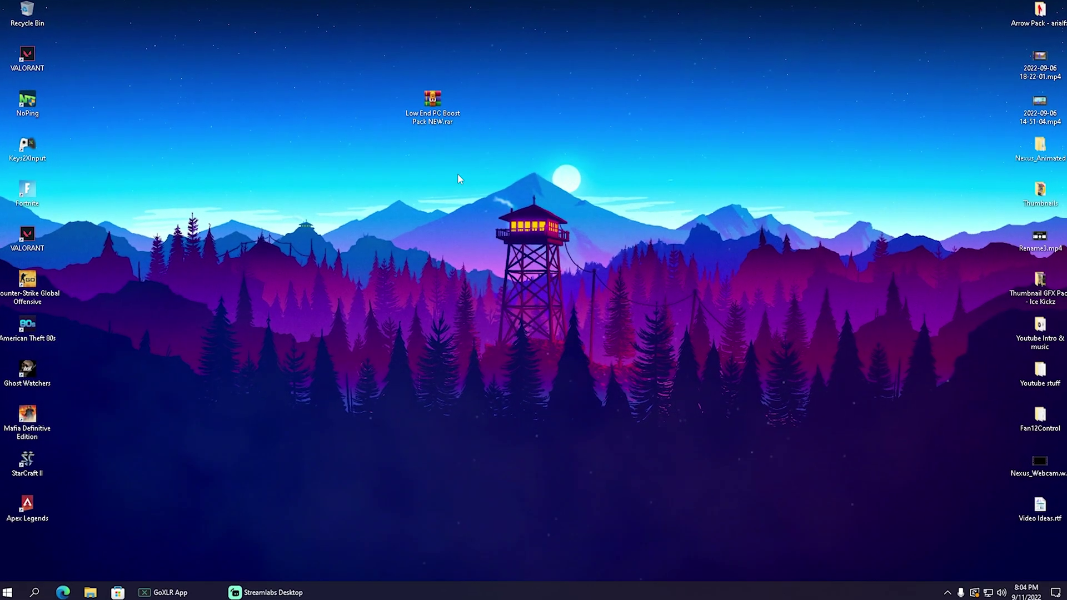
Search 'power option' and open the High performance plan's advanced power settings.
key("super")
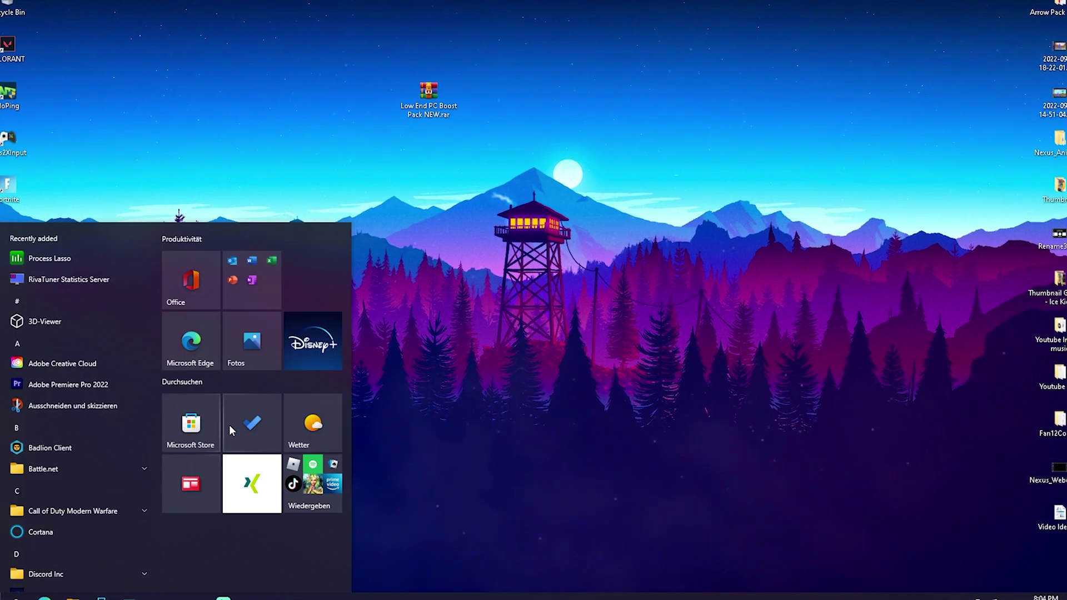
type("power option")
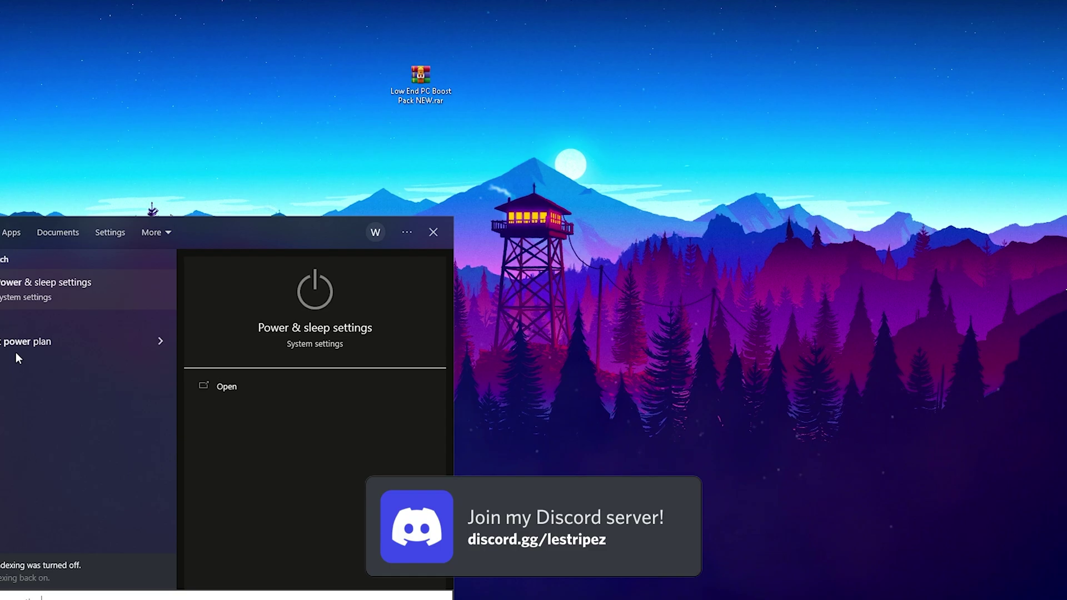
left_click(8, 345)
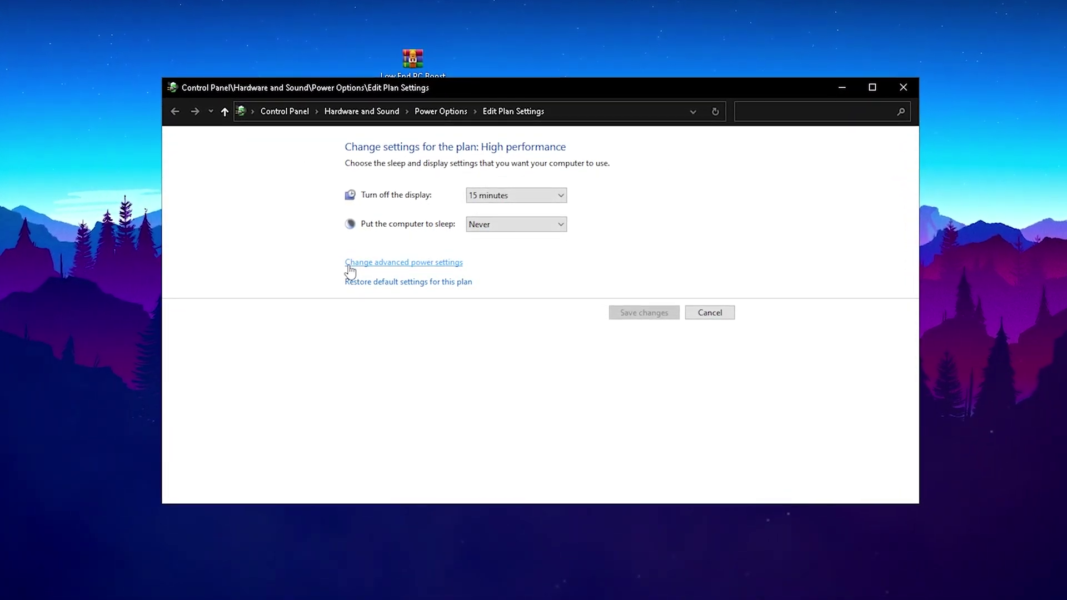
left_click(408, 263)
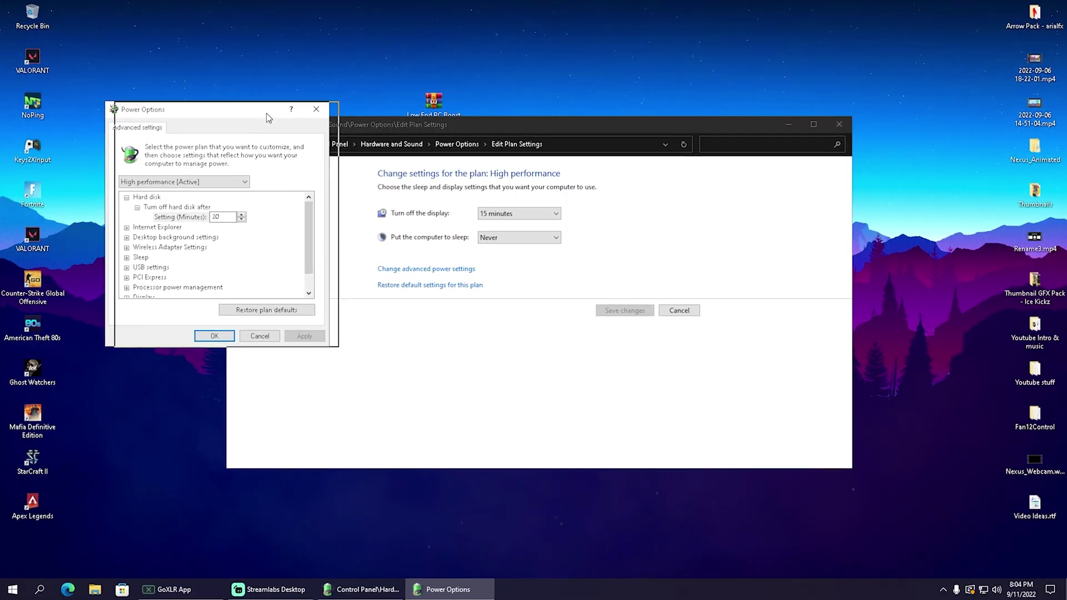
left_click_drag(268, 118, 568, 114)
scroll(440, 255, "down", 1)
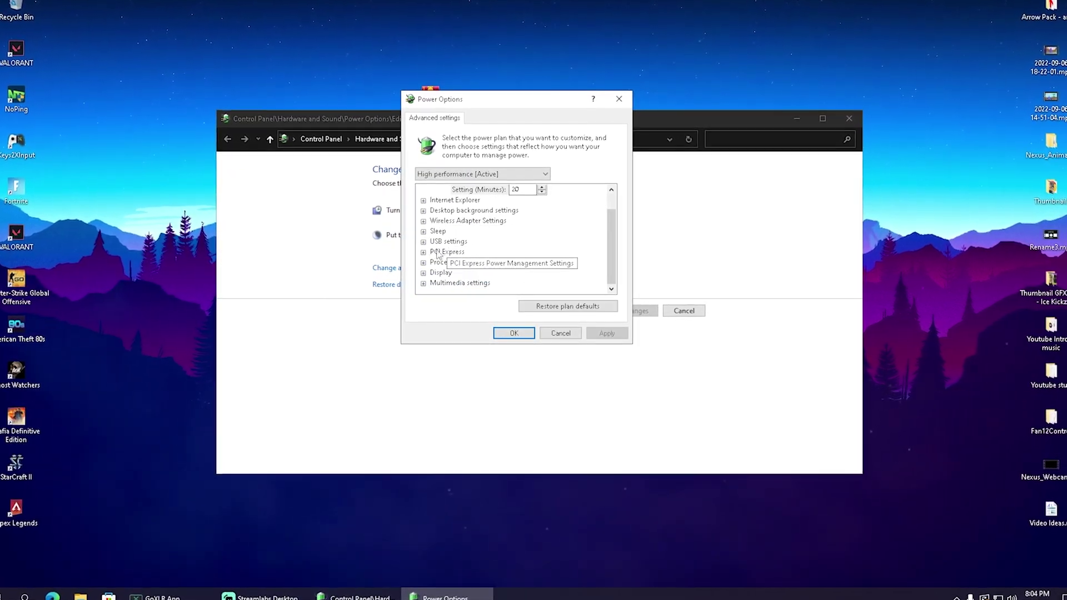
Set PCI Express Link State Power Management to Off.
left_click(437, 253)
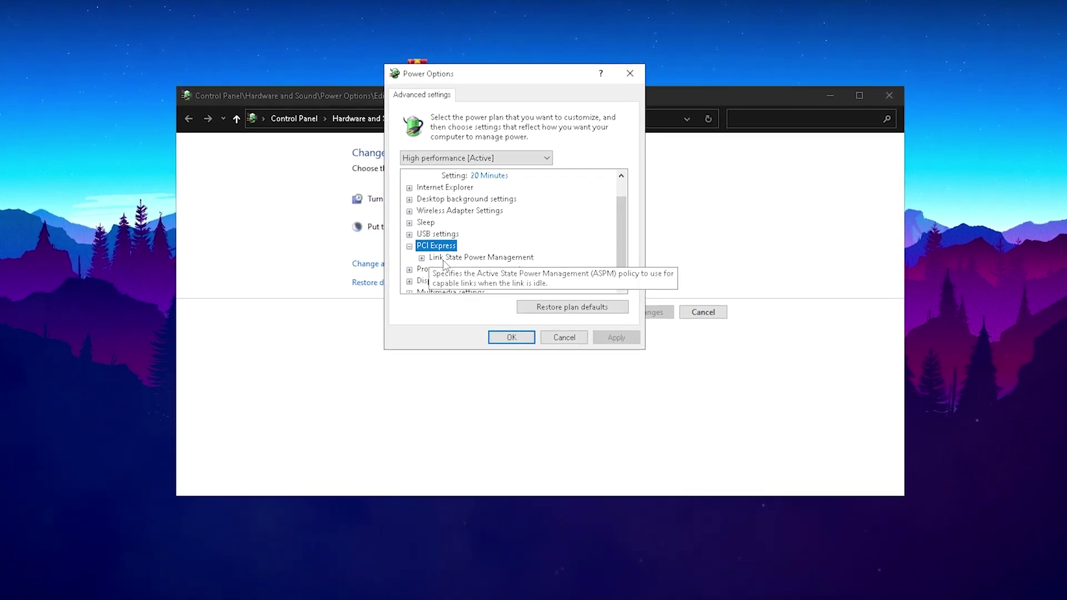
double_click(477, 257)
left_click(476, 243)
left_click(499, 248)
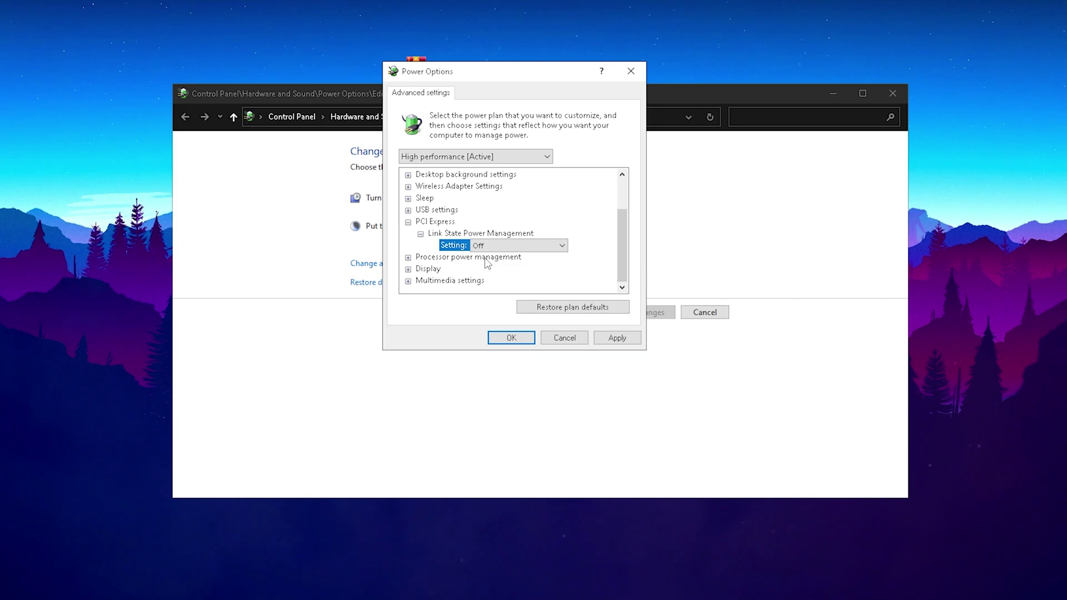
double_click(433, 220)
Verify Minimum processor state is 100%, then accept the advanced power settings with OK.
left_click(456, 257)
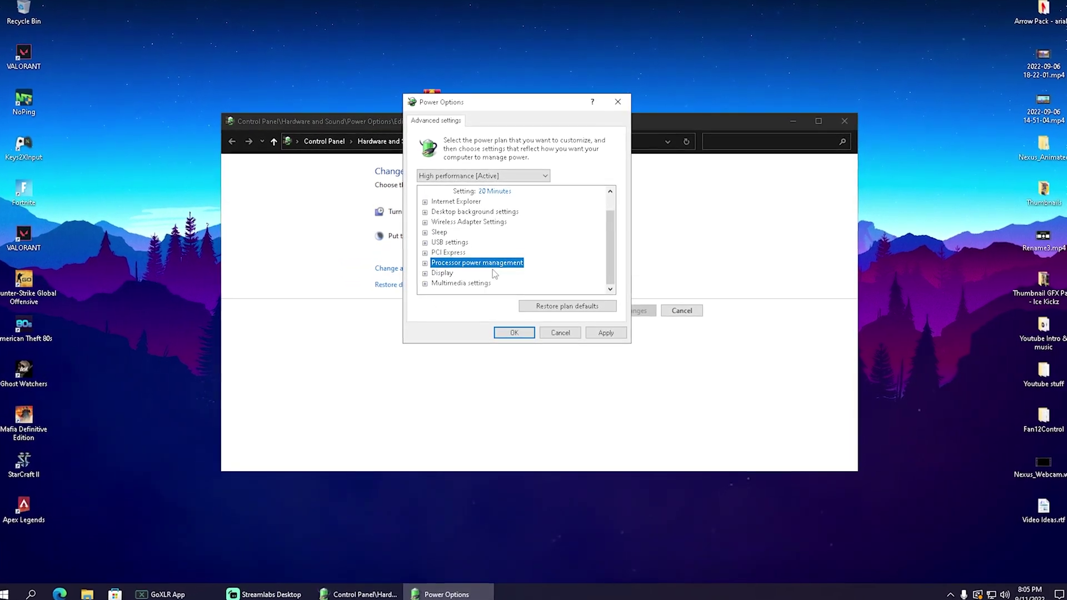
double_click(457, 264)
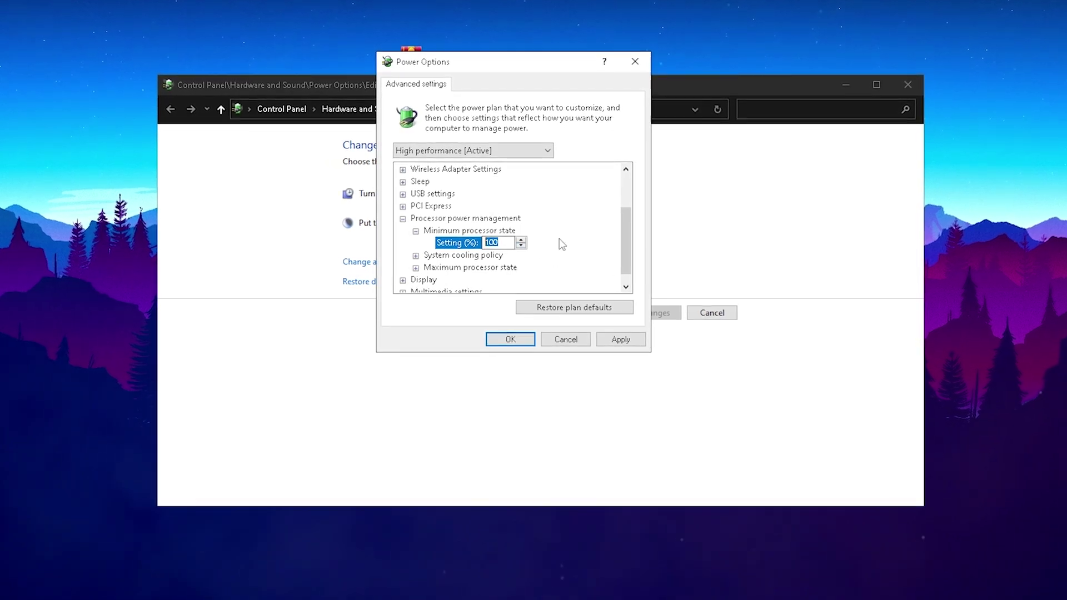
double_click(468, 230)
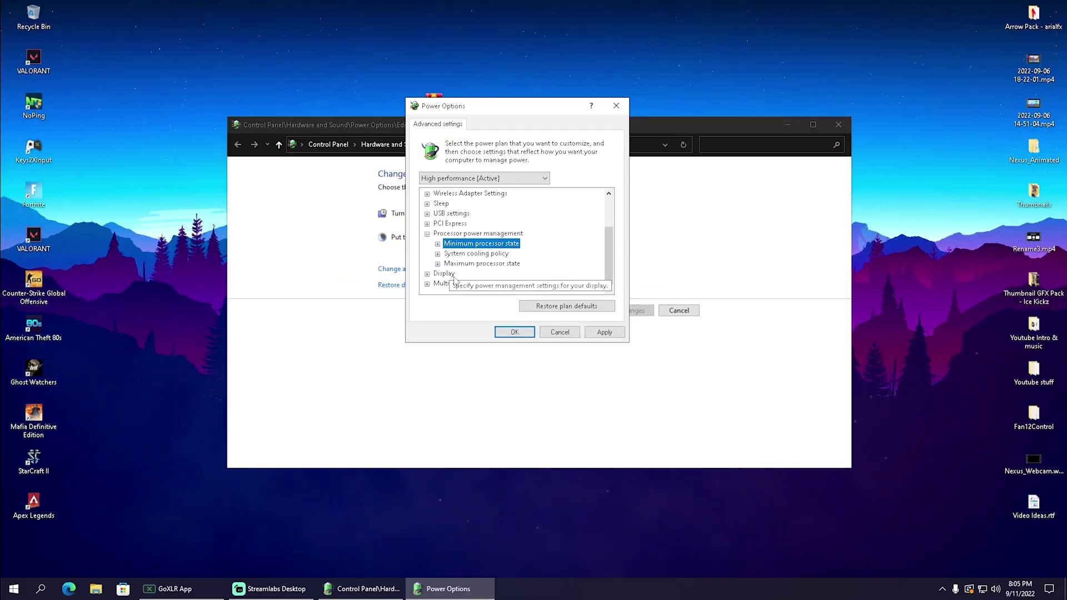
left_click(527, 333)
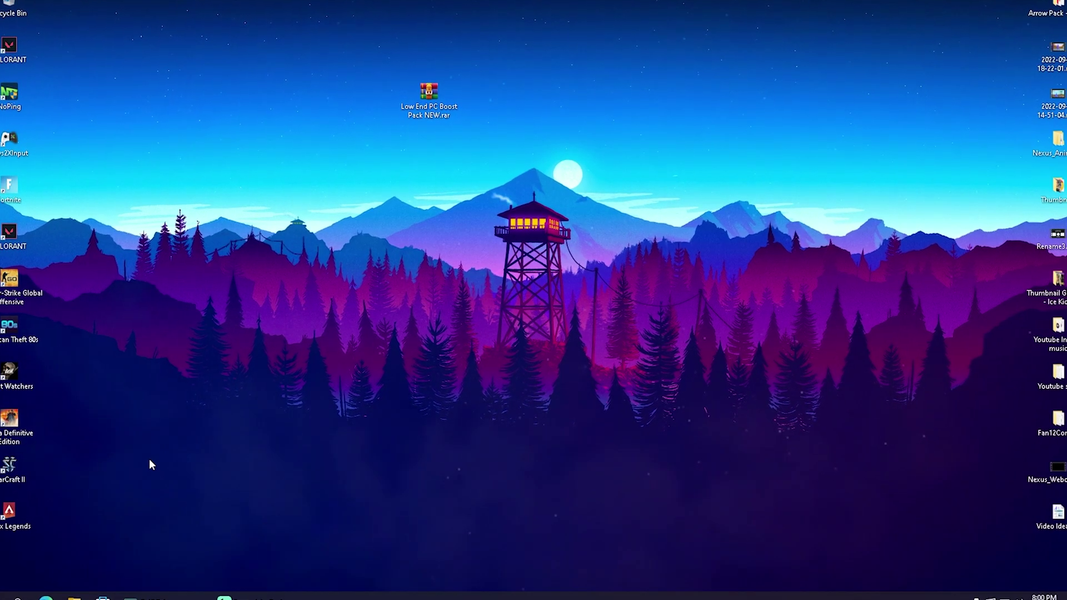
Search 'privacy settings' from Start and open Privacy in Windows Settings.
key("super")
type("privacy settings")
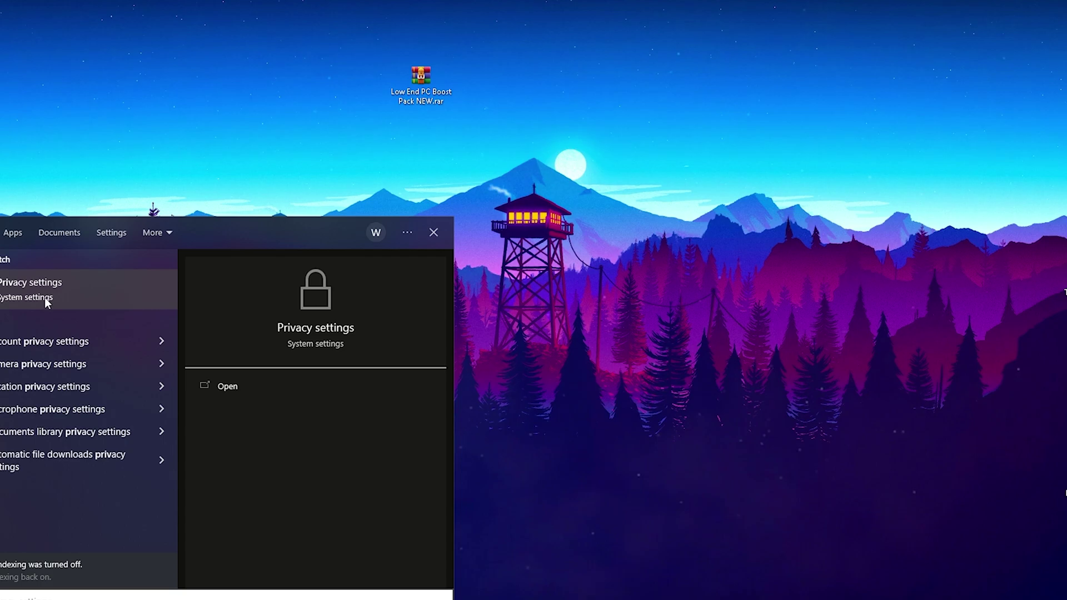
left_click(20, 299)
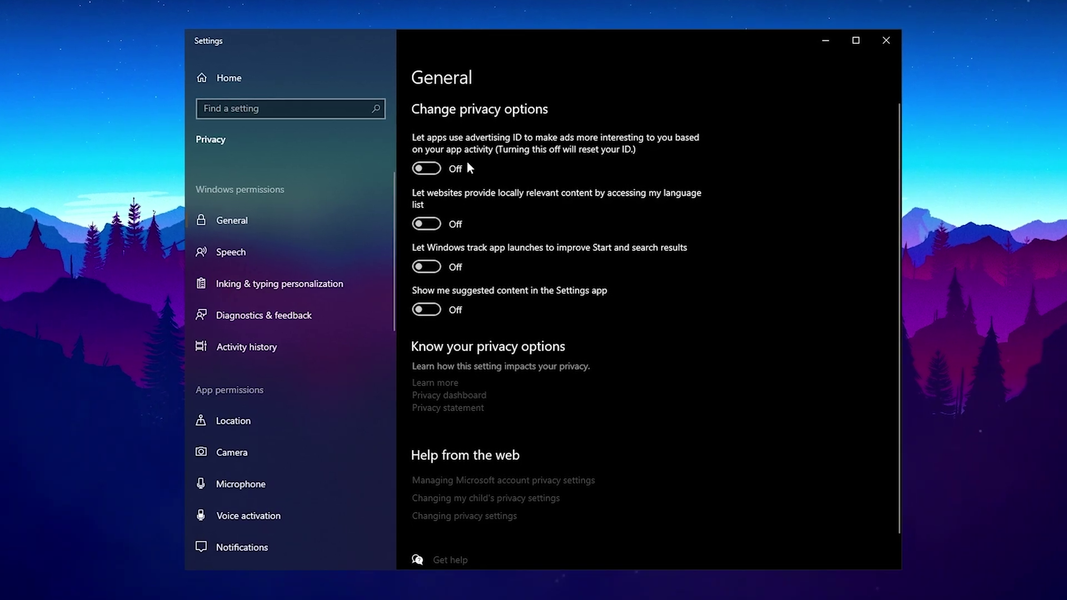
Toggle the advertising ID on and back off so all General options stay Off.
left_click(425, 167)
left_click(439, 170)
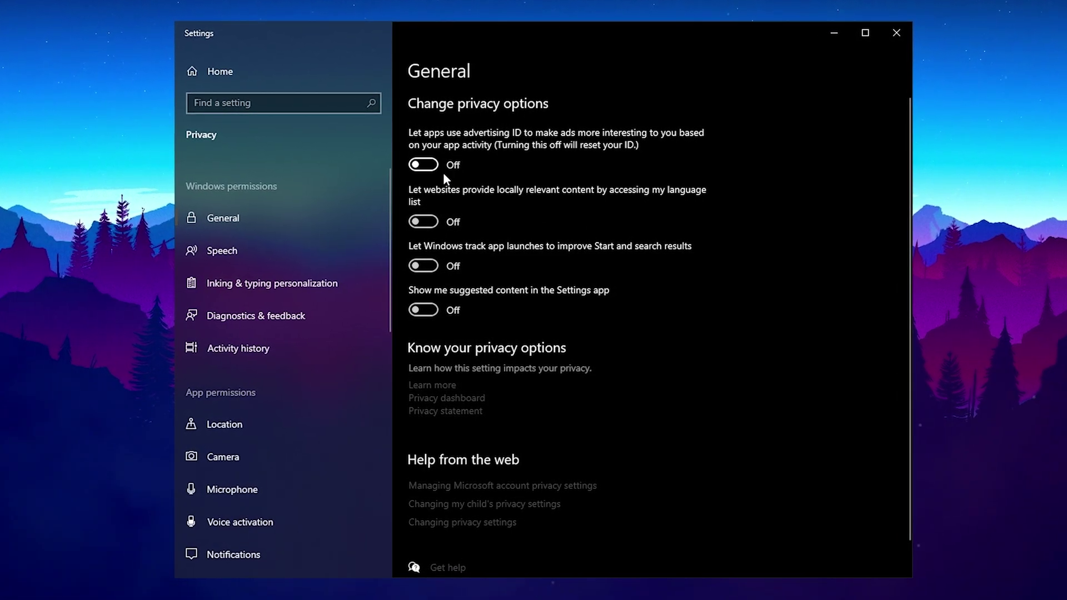
scroll(482, 219, "down", 1)
scroll(482, 219, "up", 1)
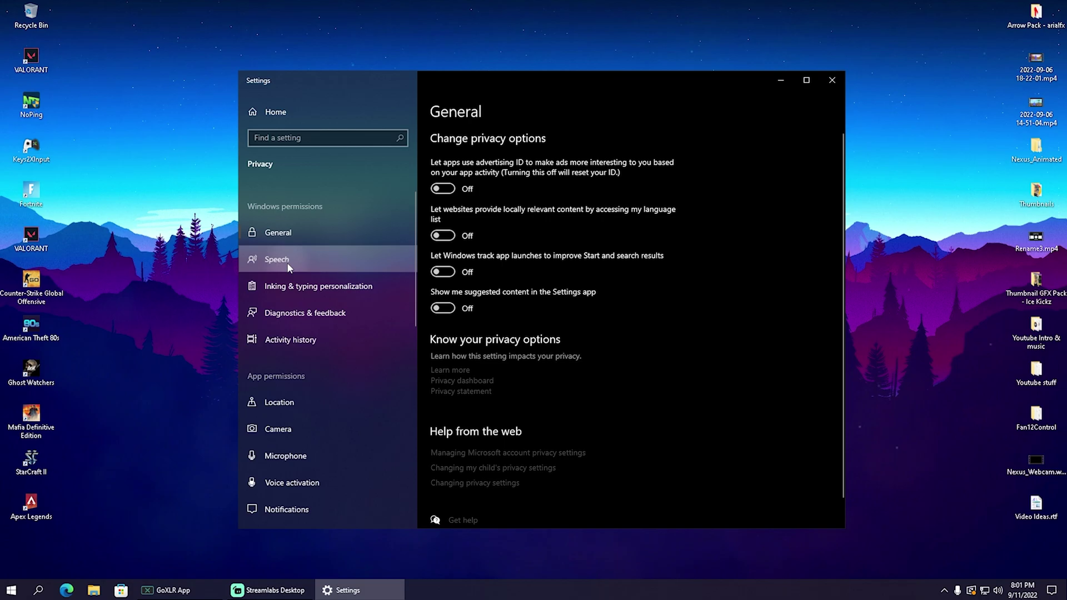
Check Speech, Inking & typing and Diagnostics toggles are Off, then delete this device's diagnostic data.
left_click(235, 252)
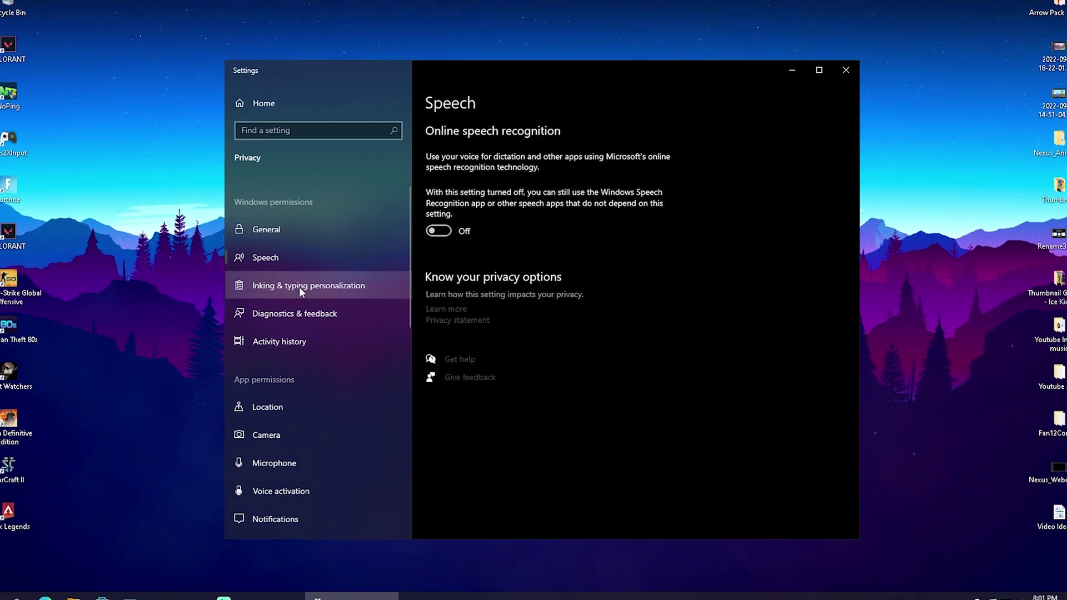
left_click(297, 288)
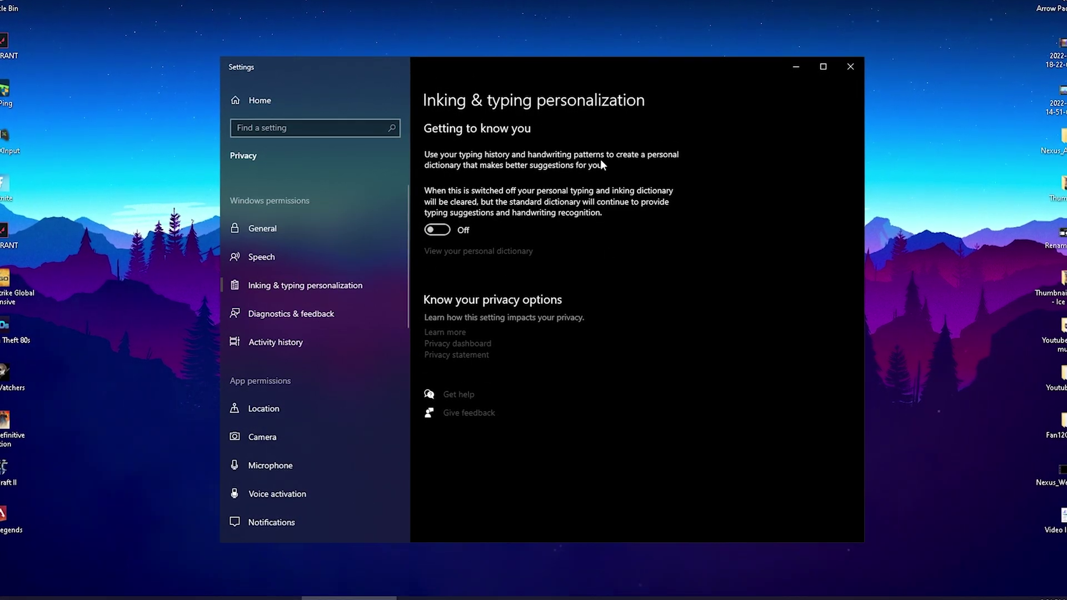
left_click(295, 316)
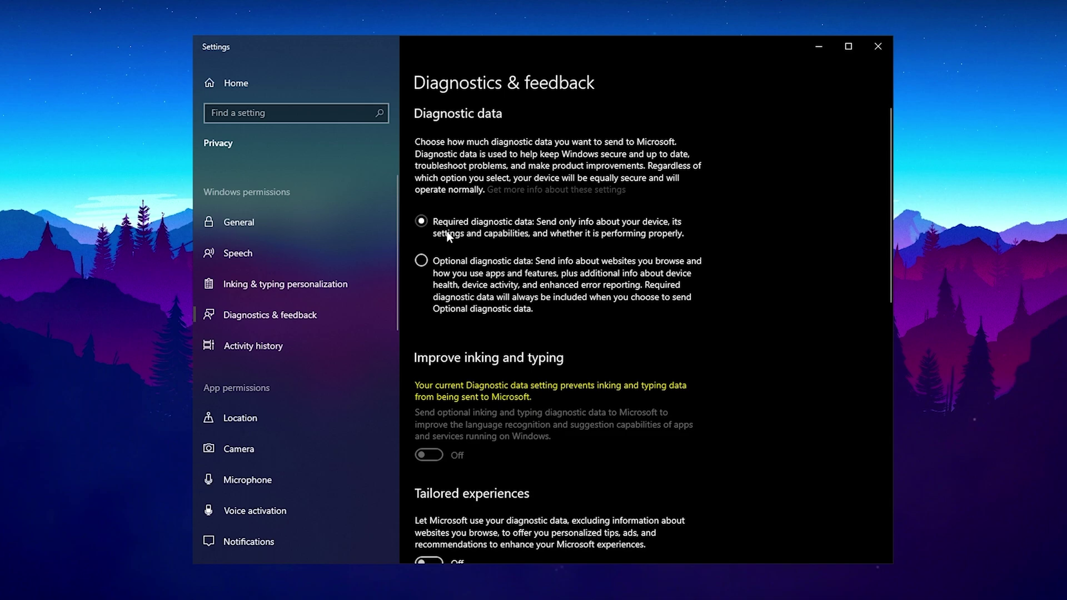
scroll(449, 230, "down", 5)
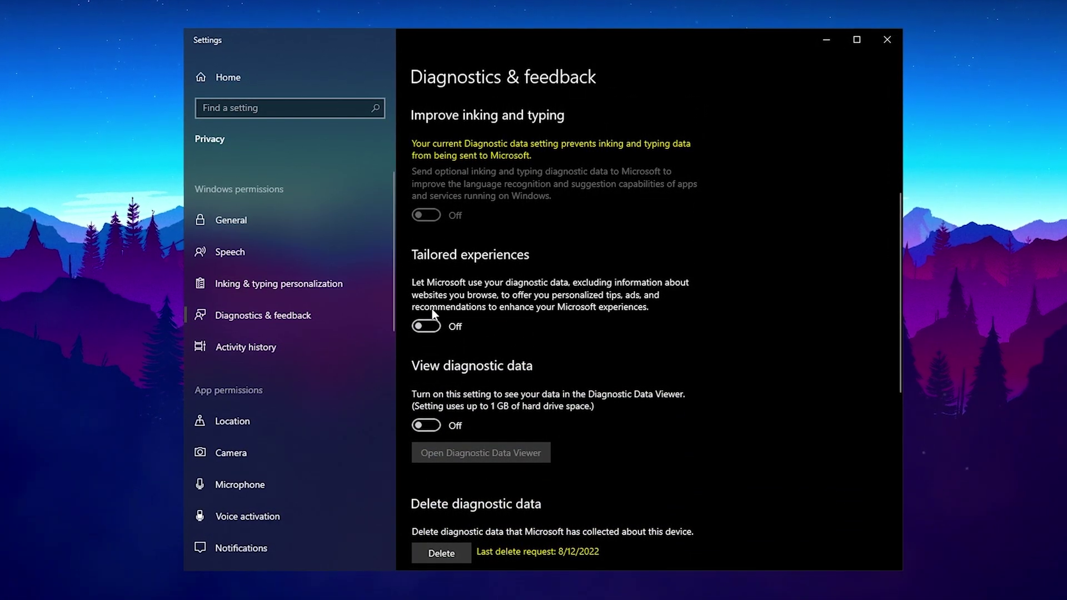
scroll(505, 400, "down", 3)
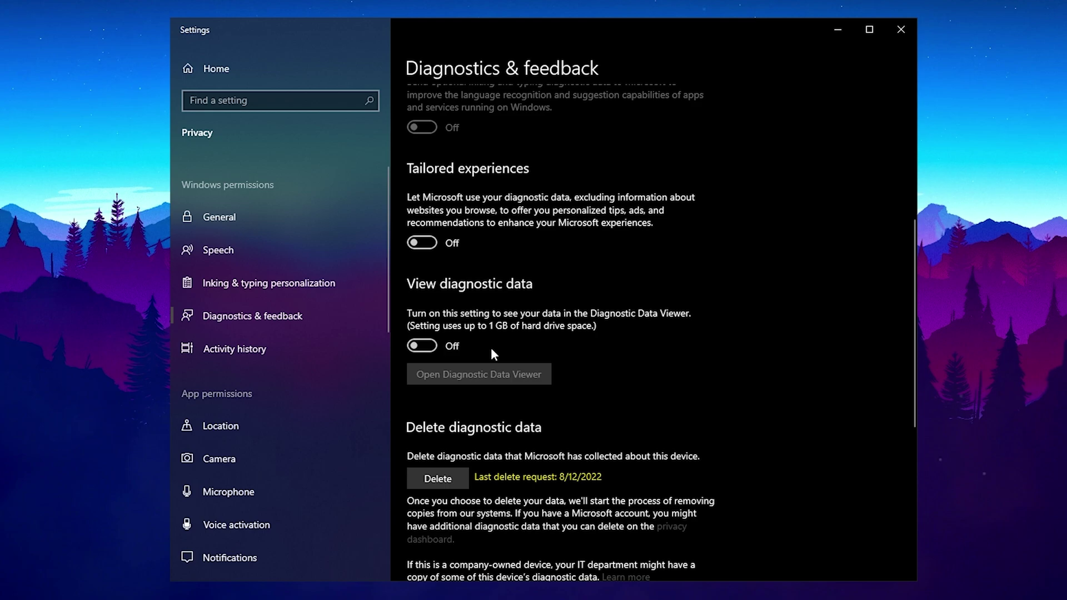
scroll(468, 342, "down", 5)
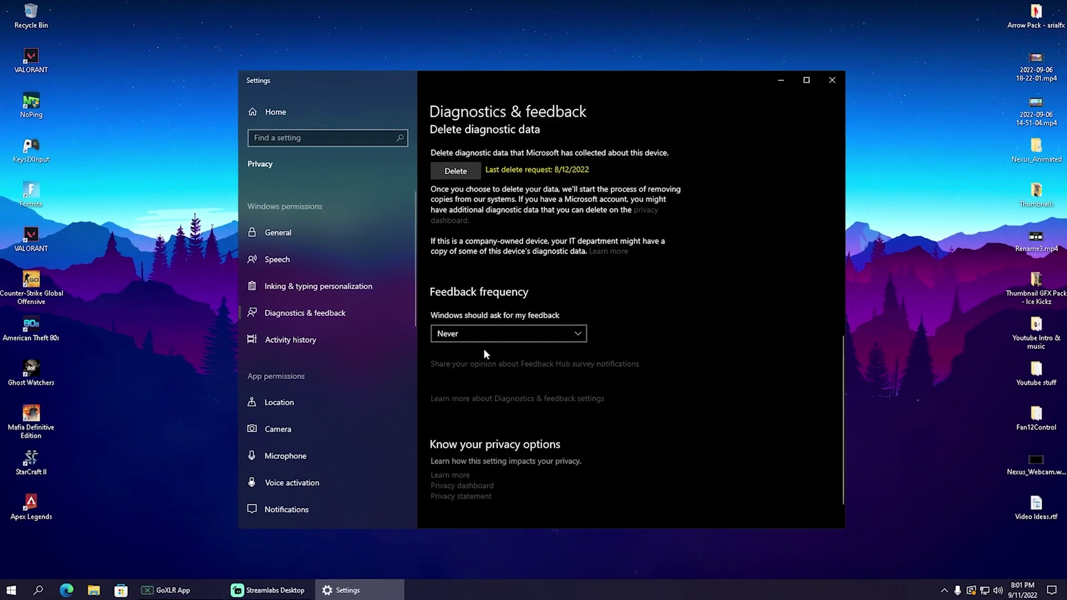
scroll(500, 344, "up", 5)
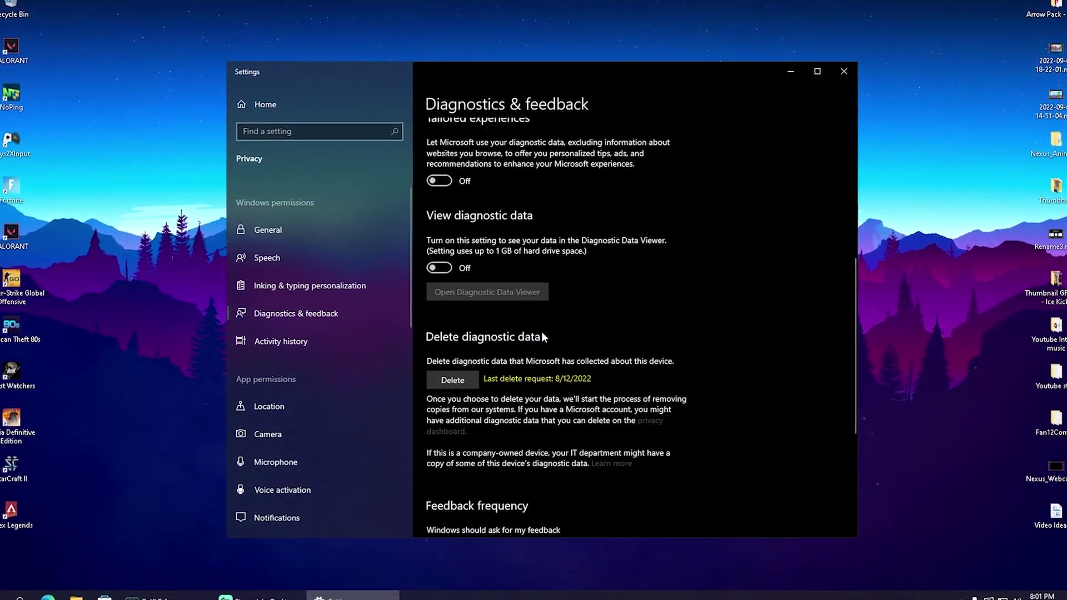
left_click(450, 382)
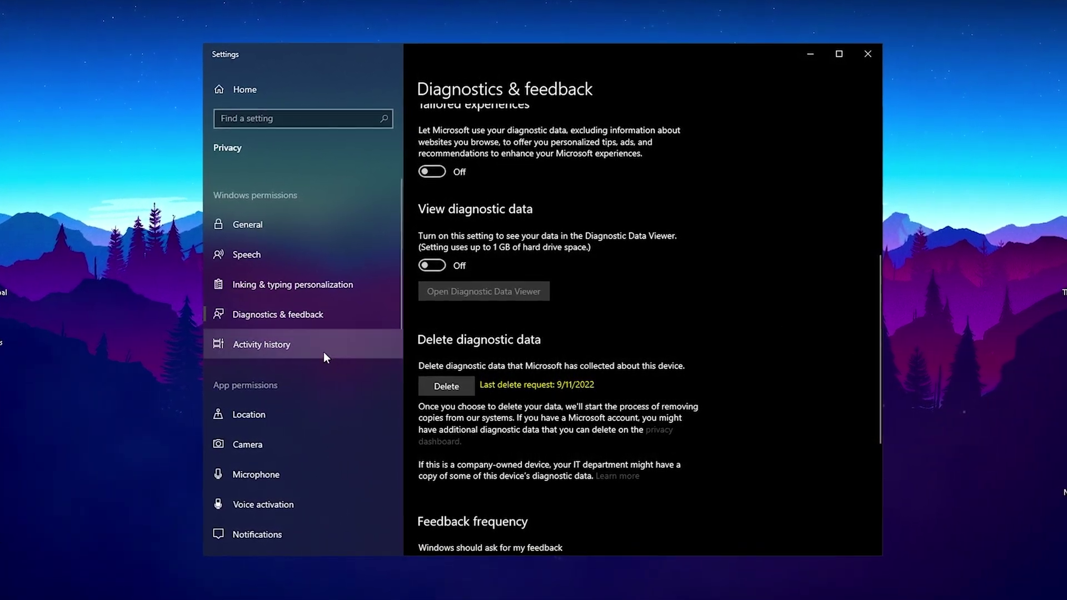
Review the Location and Camera privacy pages.
scroll(547, 334, "up", 5)
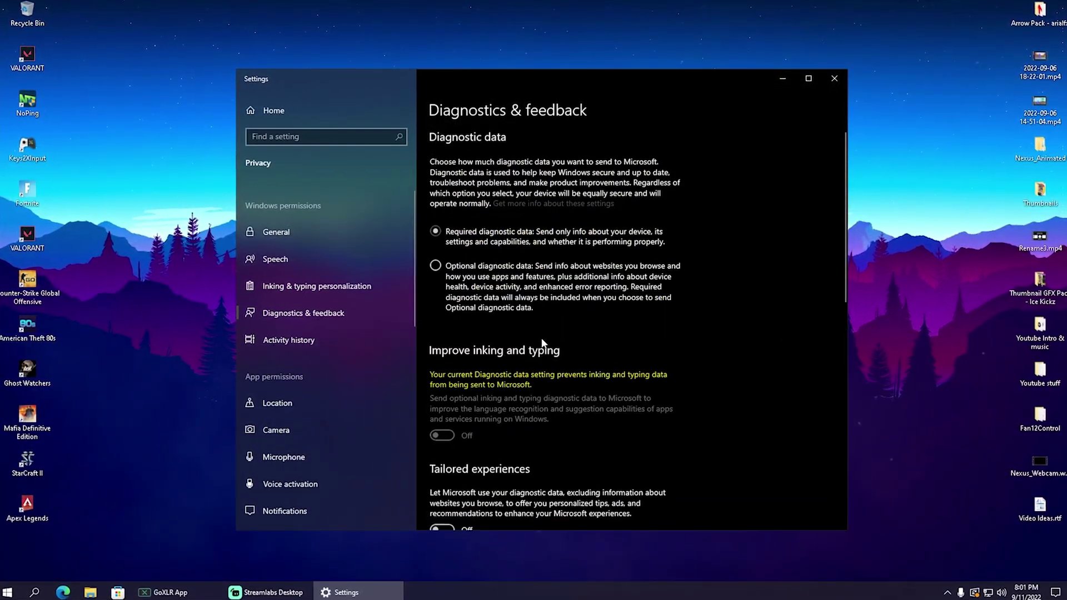
scroll(281, 378, "down", 3)
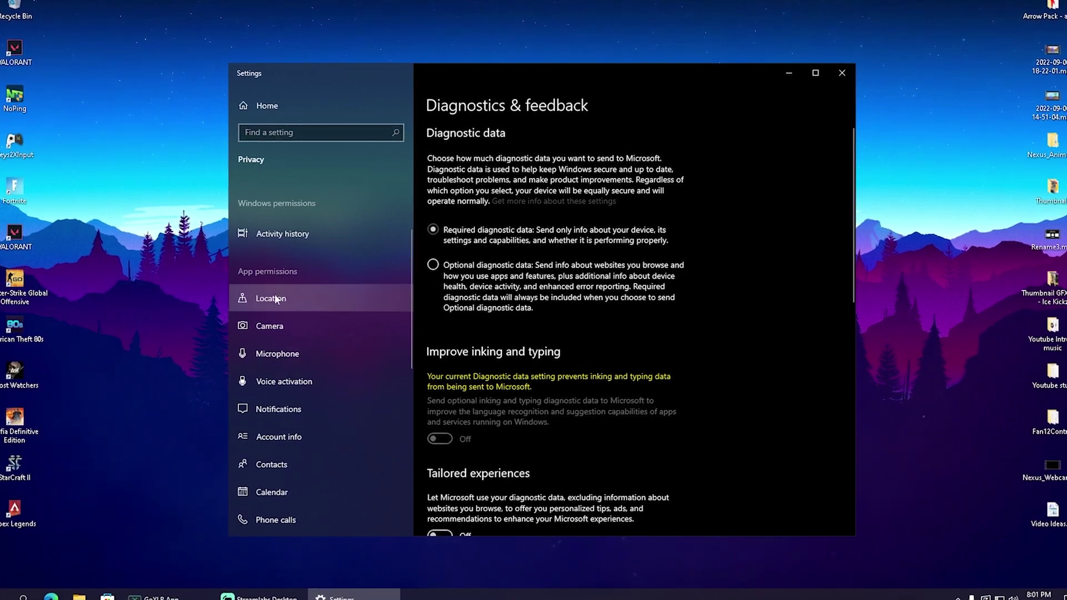
left_click(289, 305)
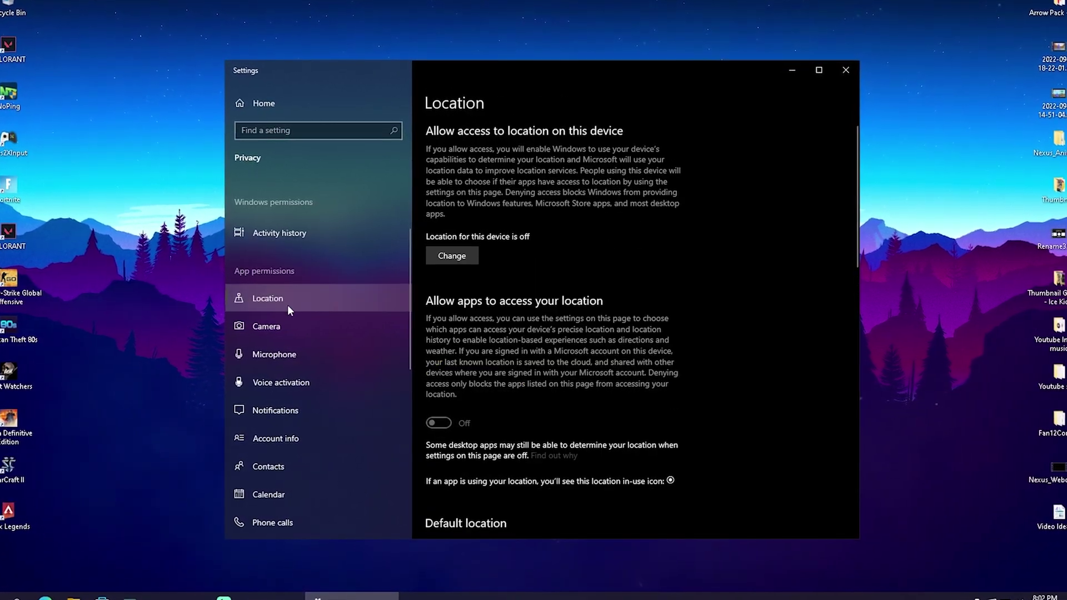
scroll(518, 334, "down", 3)
scroll(510, 336, "down", 6)
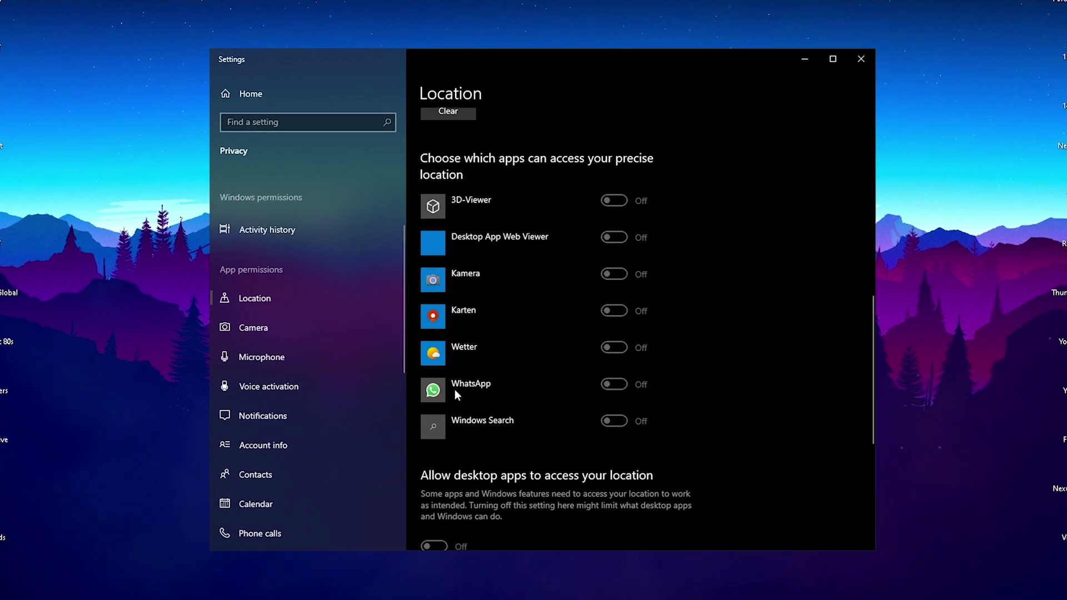
left_click(321, 318)
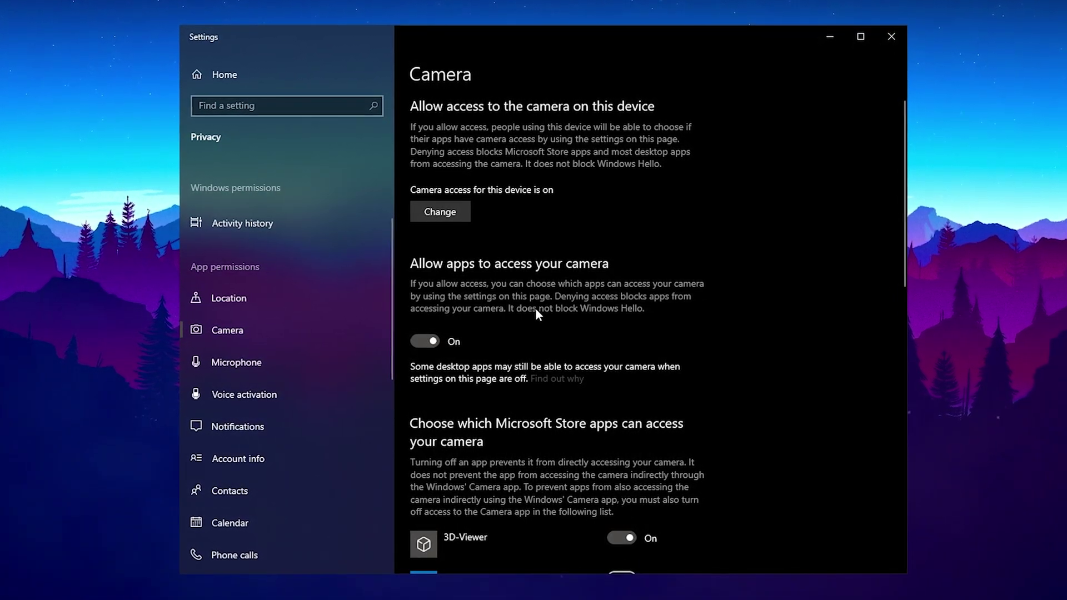
scroll(267, 299, "down", 2)
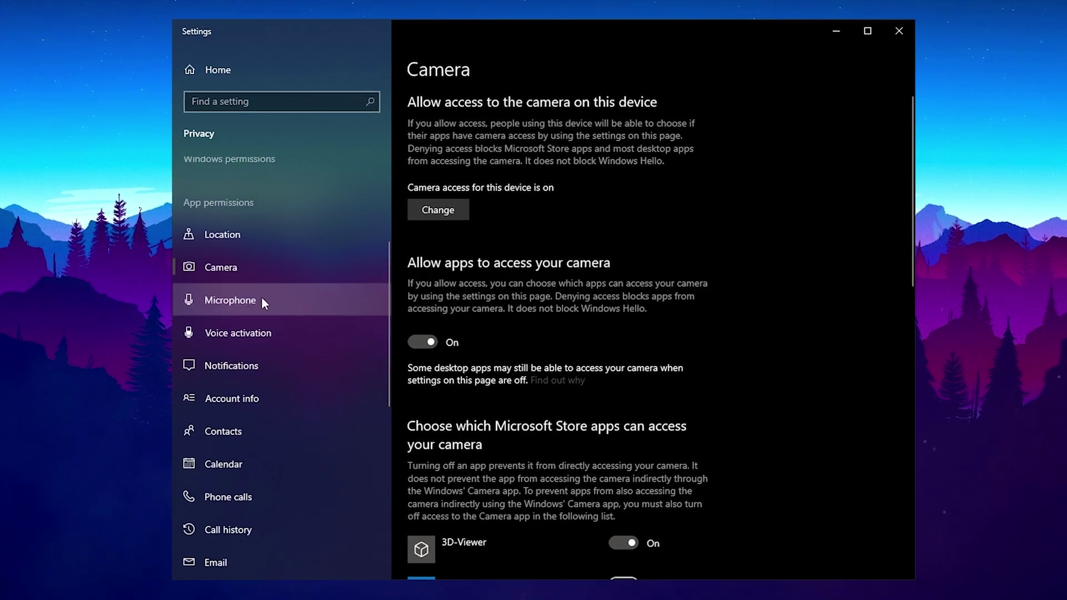
Turn off app access to notifications, account info, calendar and phone calls.
left_click(245, 364)
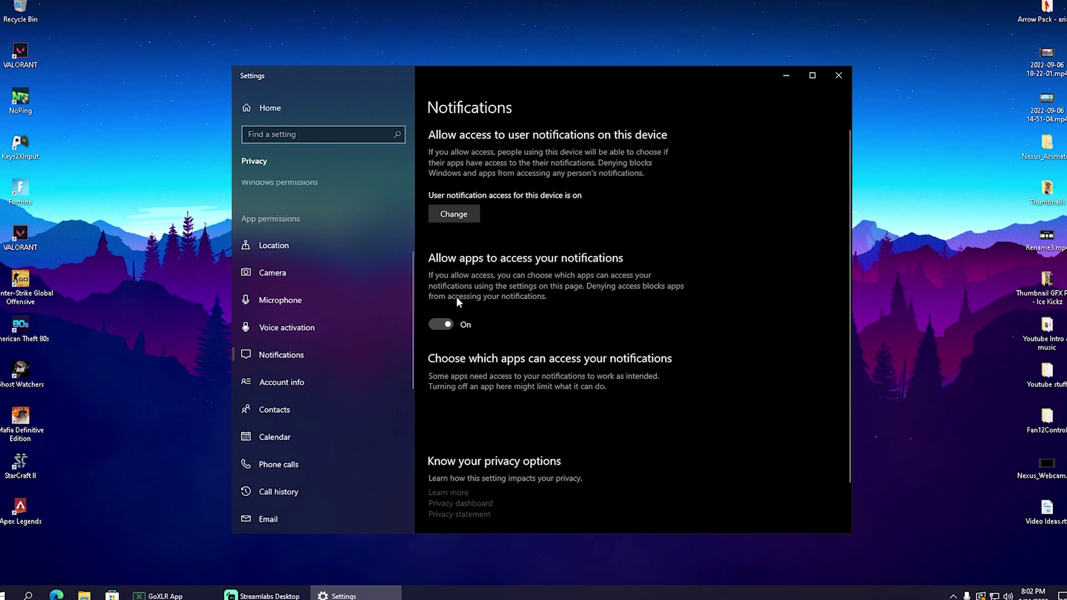
left_click(450, 325)
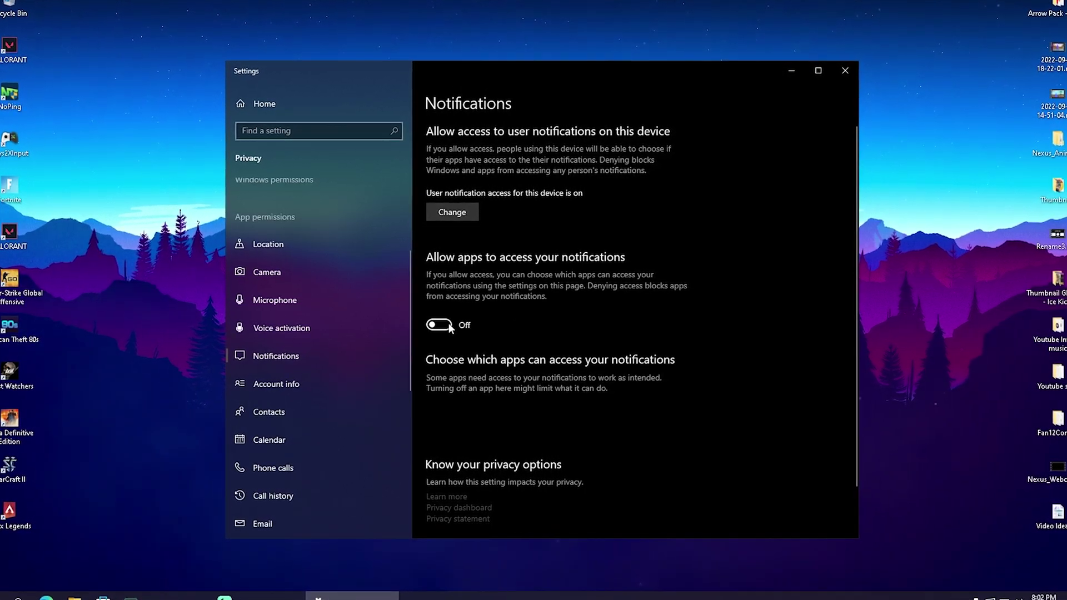
scroll(491, 318, "down", 1)
scroll(311, 361, "down", 1)
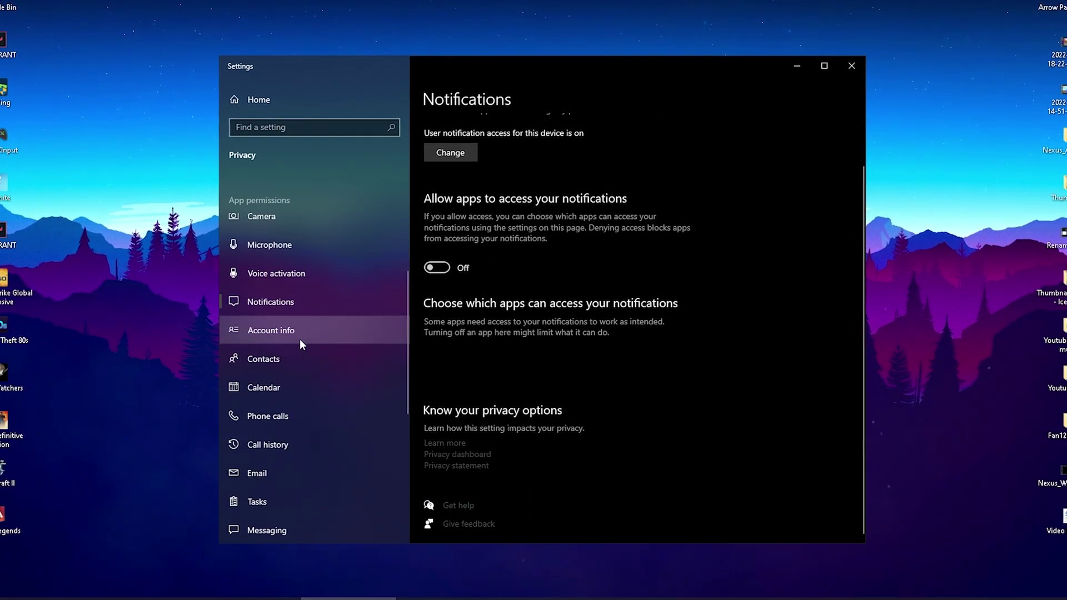
left_click(299, 340)
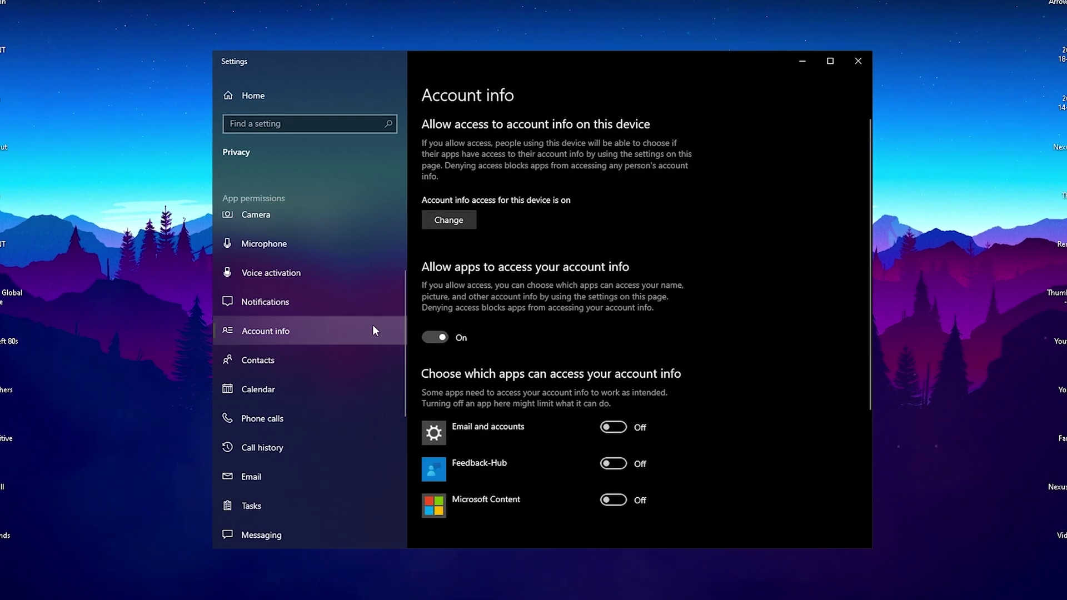
left_click(436, 337)
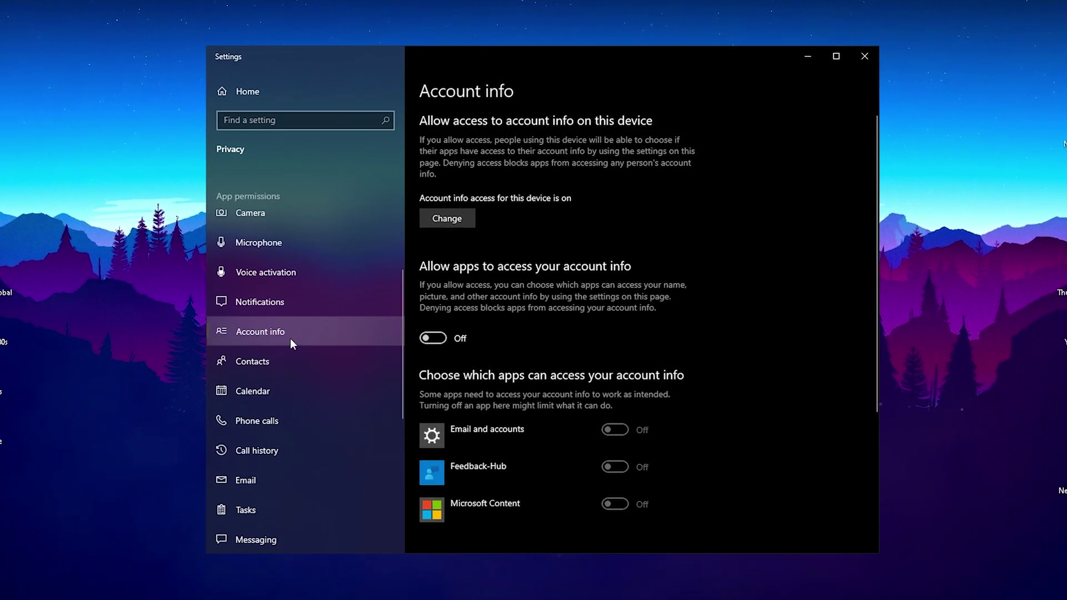
left_click(312, 359)
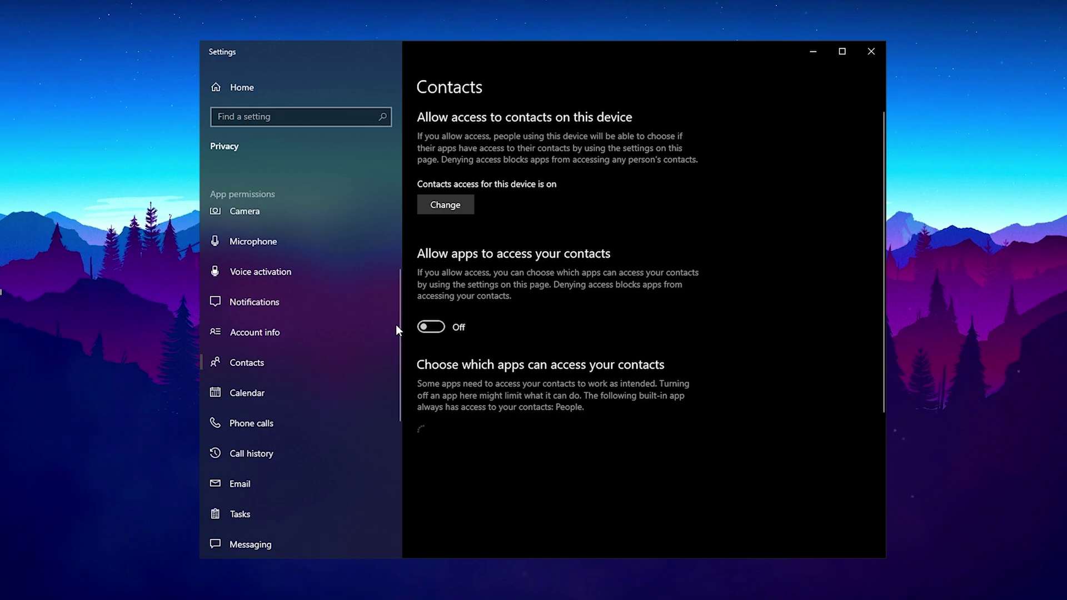
scroll(303, 331, "down", 5)
left_click(250, 275)
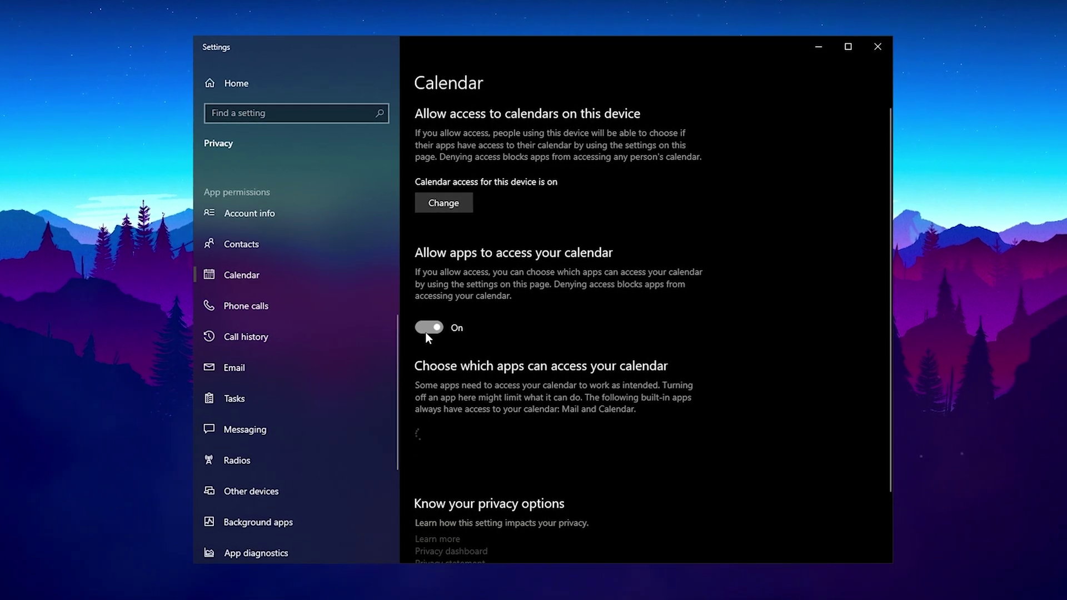
left_click(426, 332)
left_click(295, 309)
left_click(430, 371)
Turn off app access to email, messaging, radios and app diagnostics.
scroll(572, 337, "down", 2)
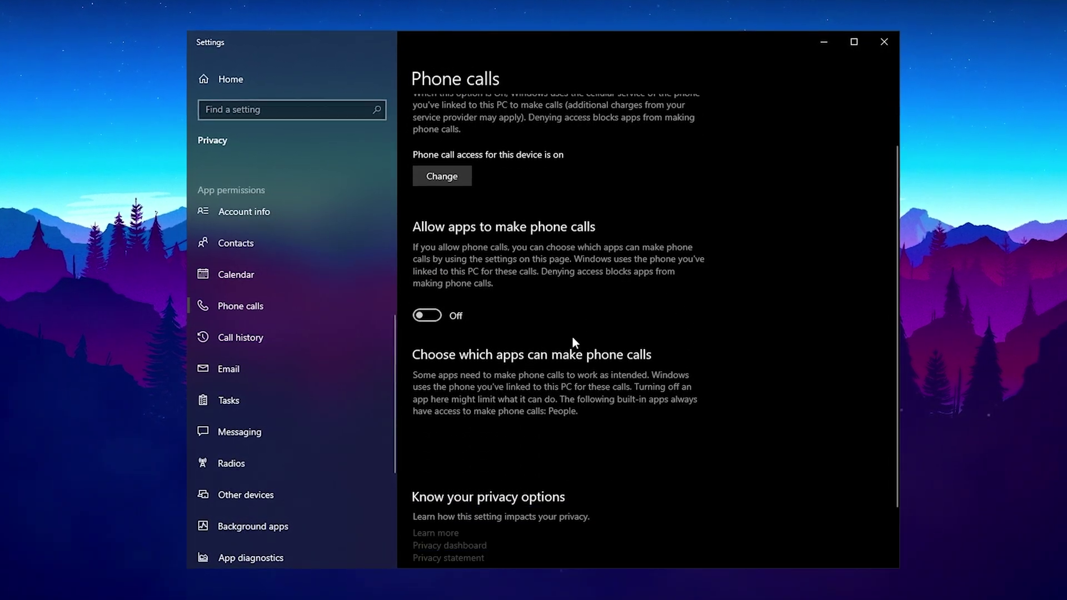
scroll(572, 337, "down", 2)
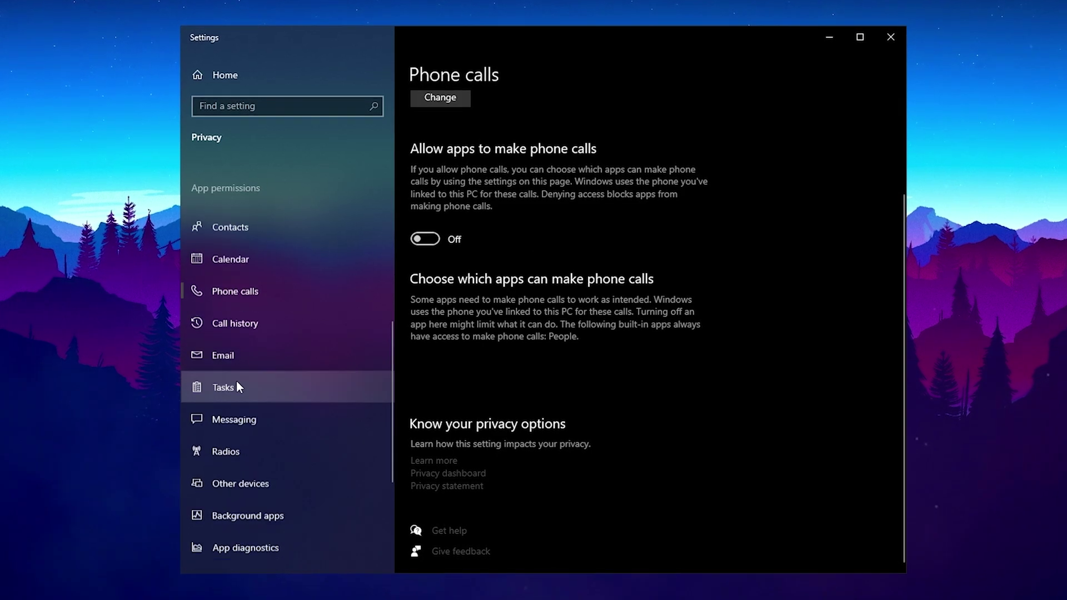
scroll(237, 388, "down", 2)
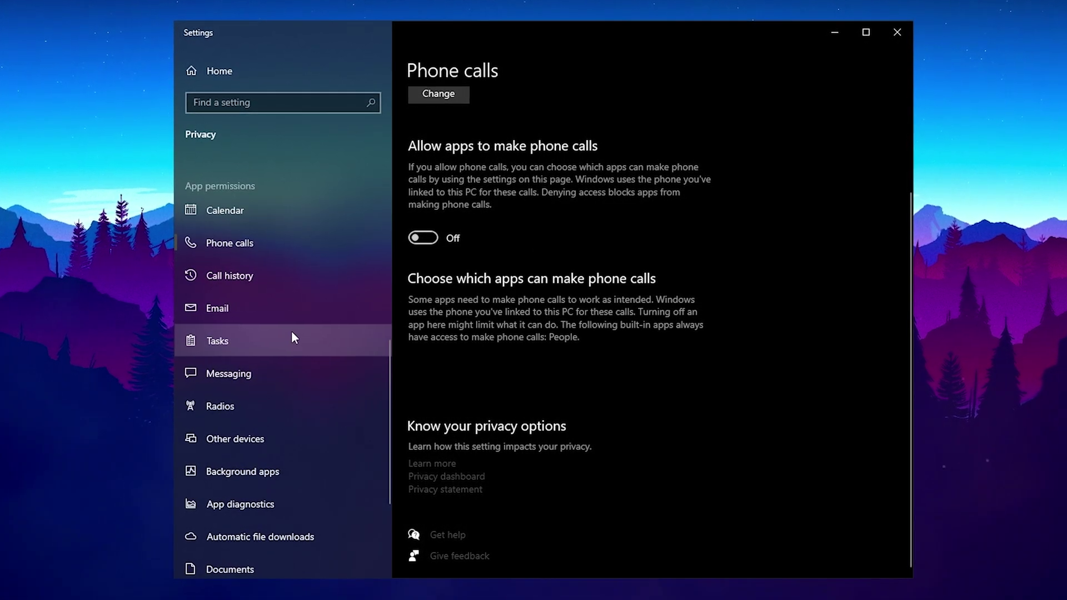
left_click(333, 307)
left_click(422, 328)
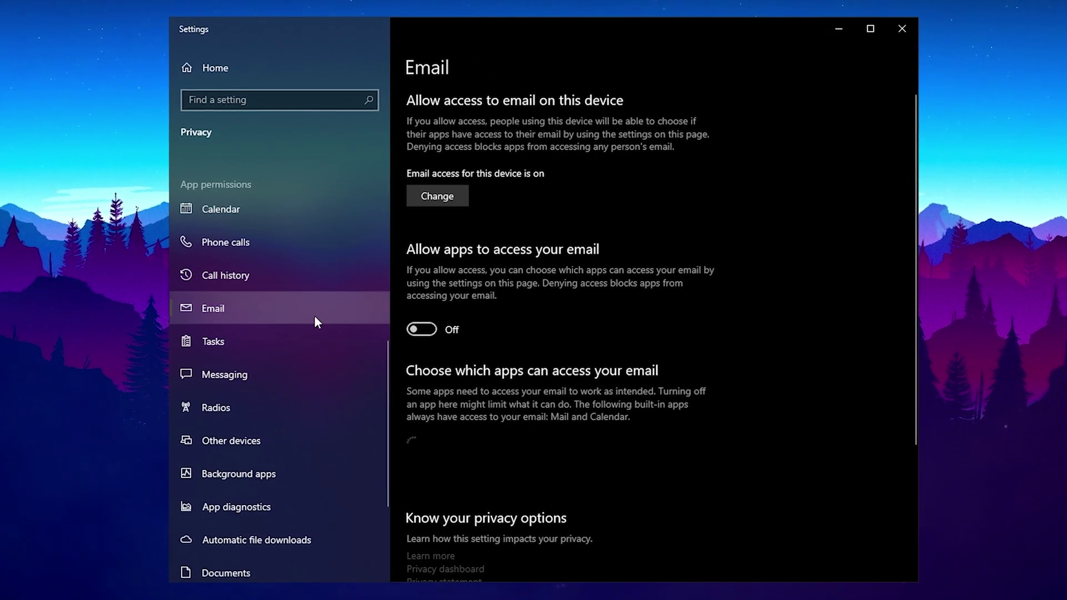
left_click(248, 366)
left_click(438, 336)
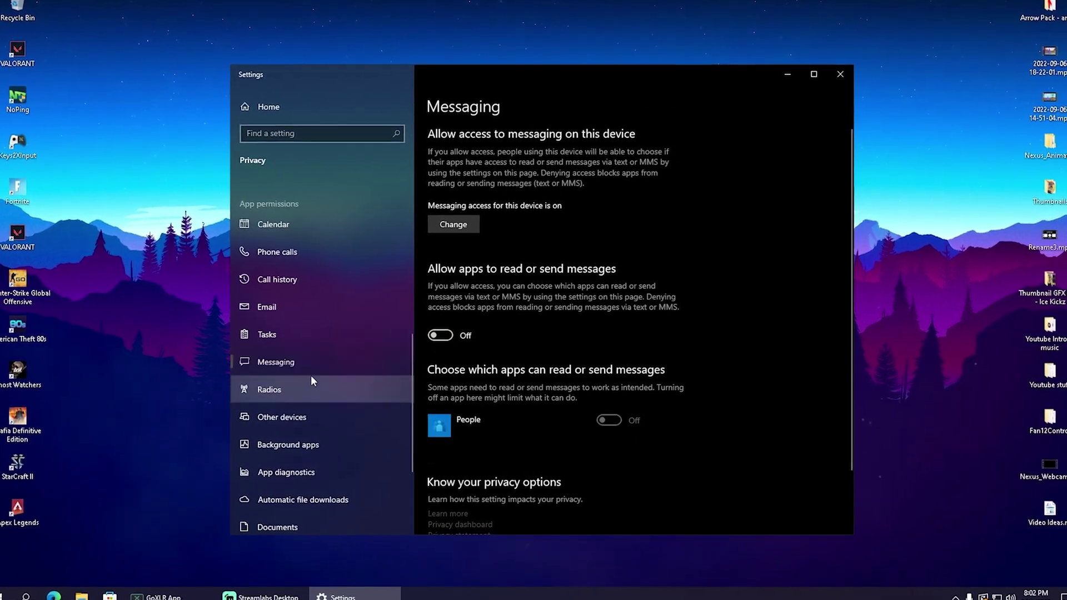
left_click(311, 378)
left_click(443, 326)
scroll(325, 340, "down", 2)
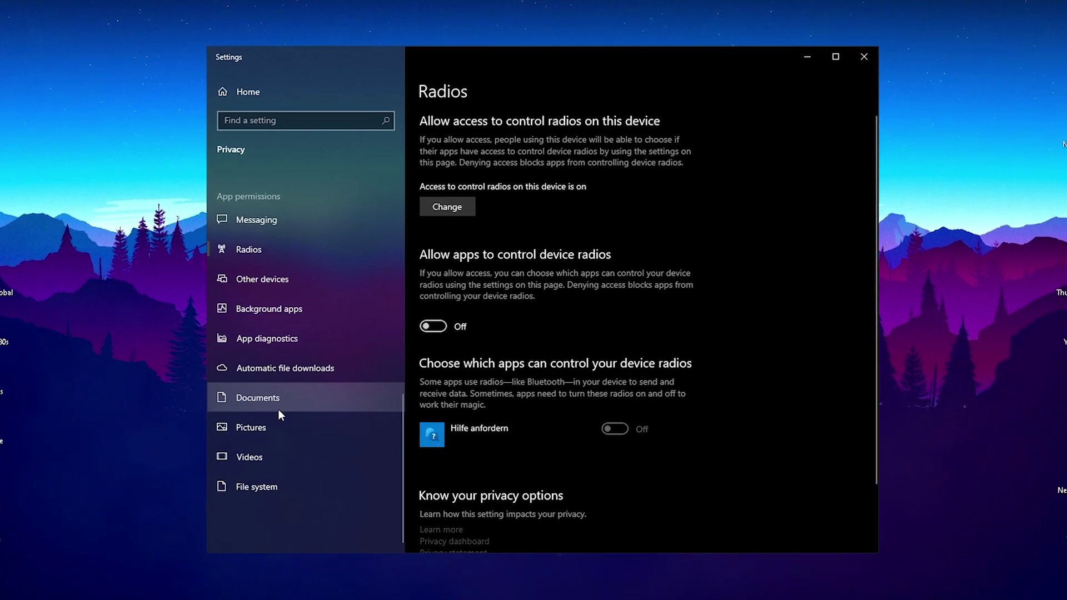
left_click(280, 369)
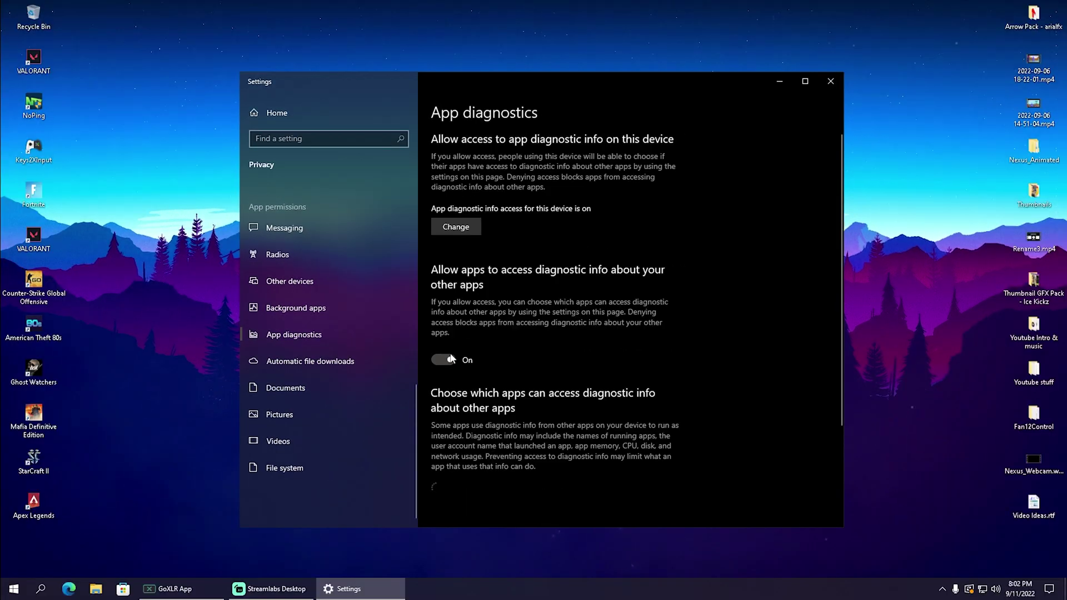
scroll(461, 347, "down", 3)
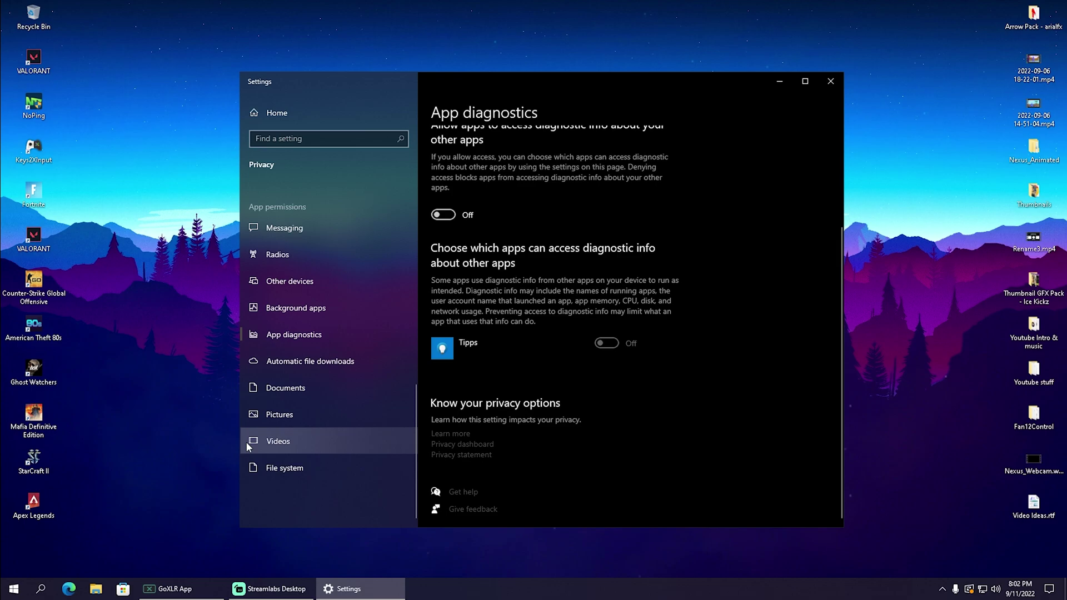
scroll(382, 362, "up", 6)
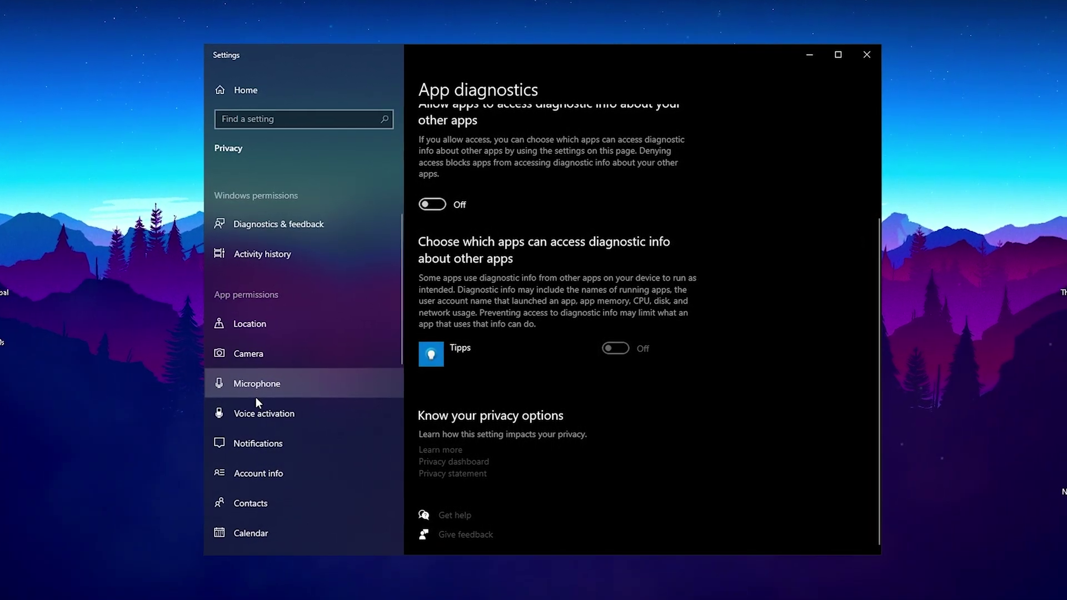
scroll(345, 304, "up", 2)
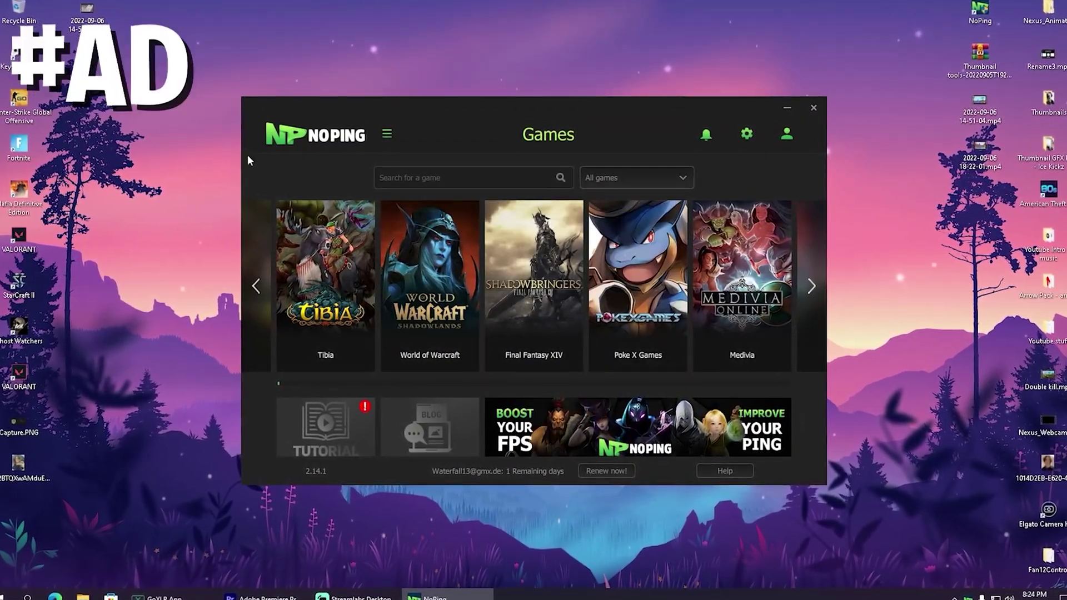
Check NoPing's settings, then search the games list for 'Fortni'.
left_click(747, 133)
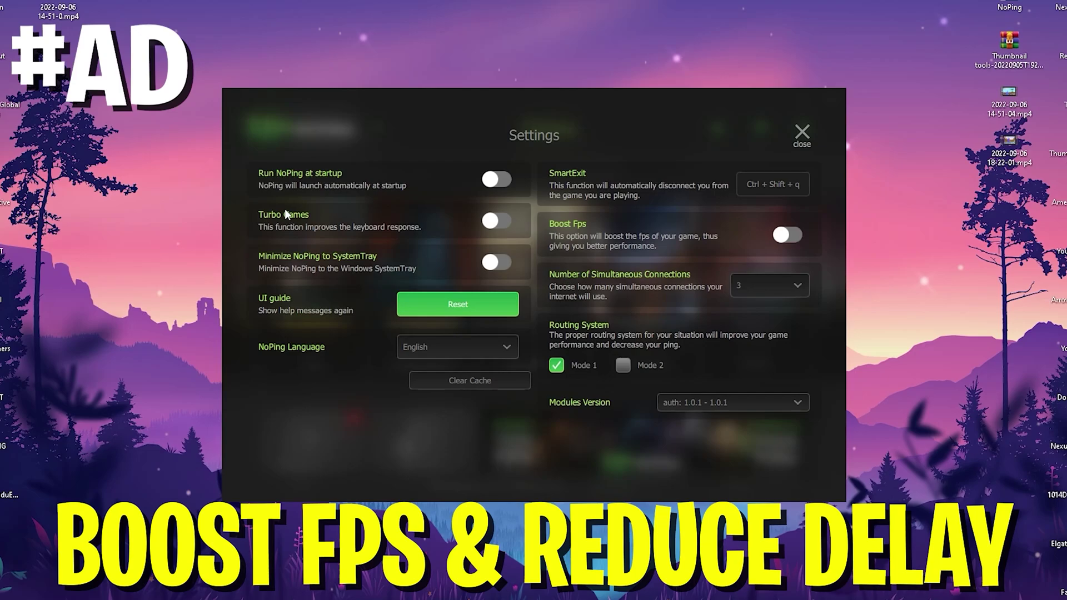
left_click(806, 136)
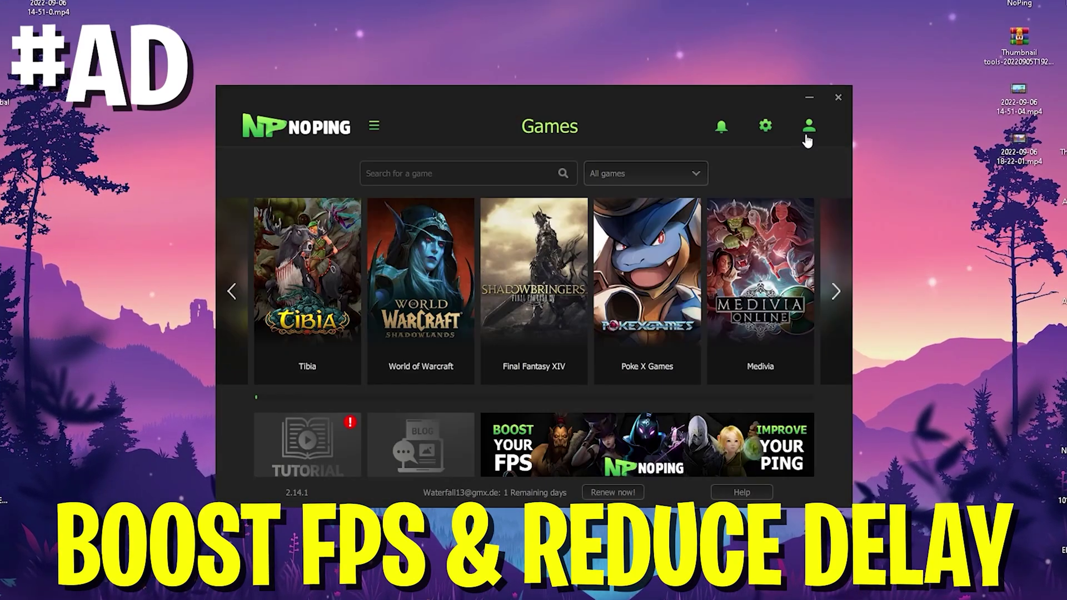
left_click(451, 172)
type("Fortni")
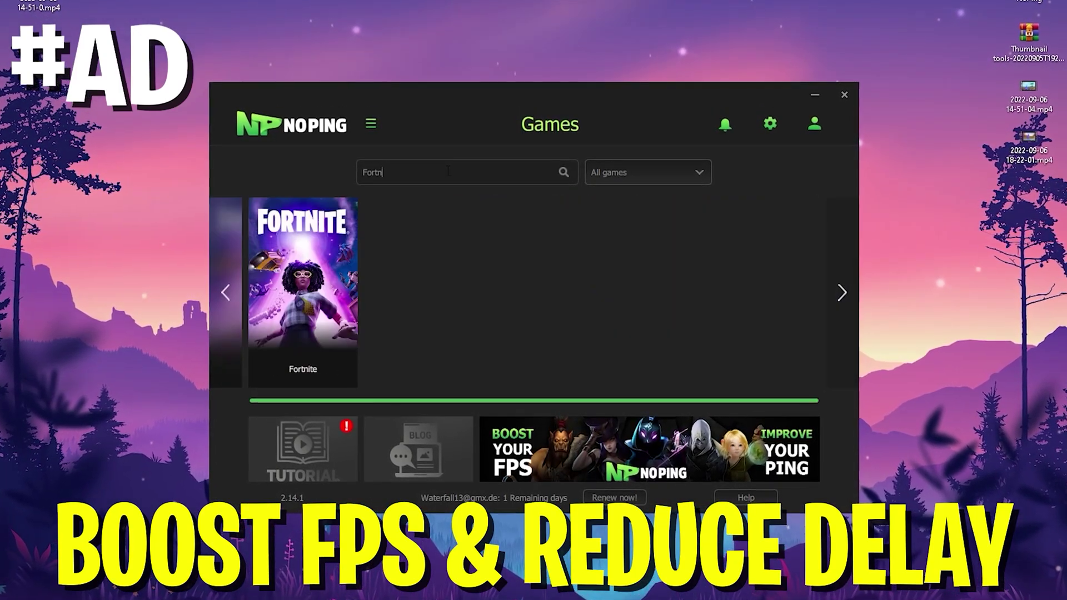
mouse_move(337, 250)
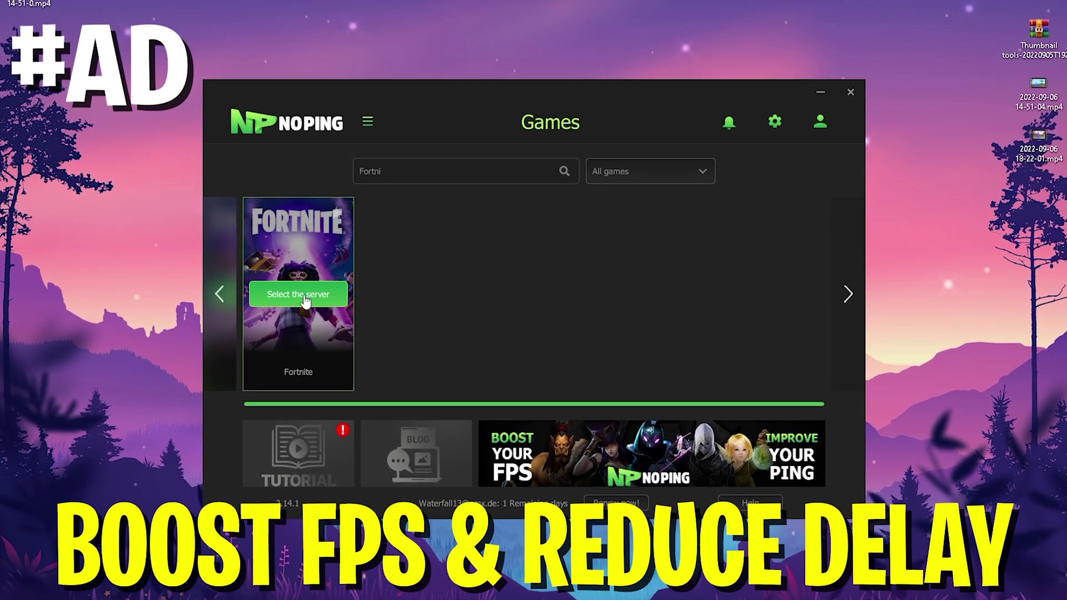
Pick the London 02 server in Fortnite's Europe list and start optimizing the game.
mouse_move(338, 236)
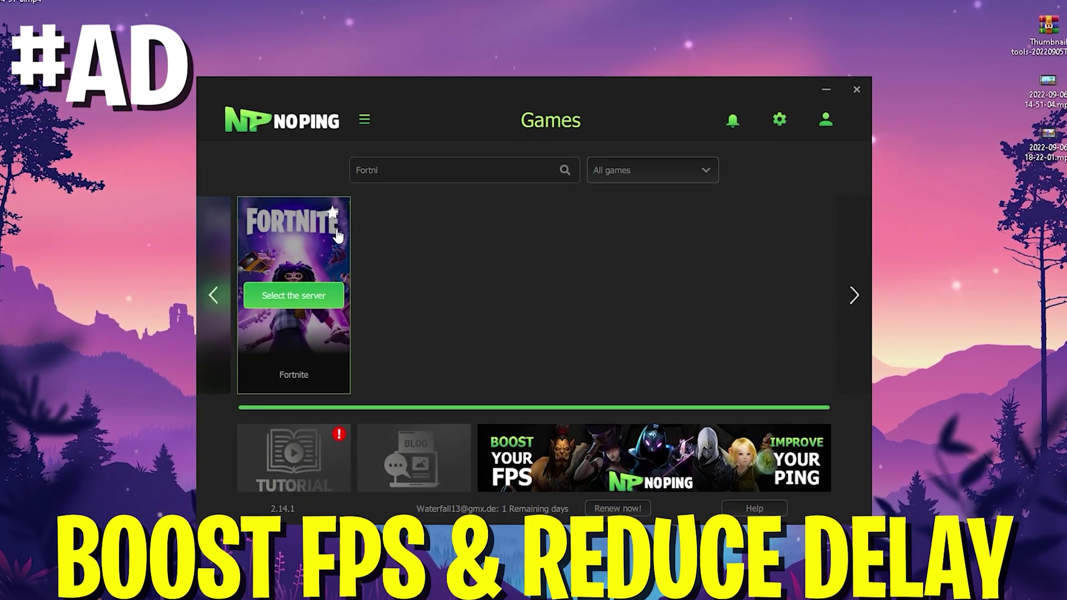
left_click(292, 297)
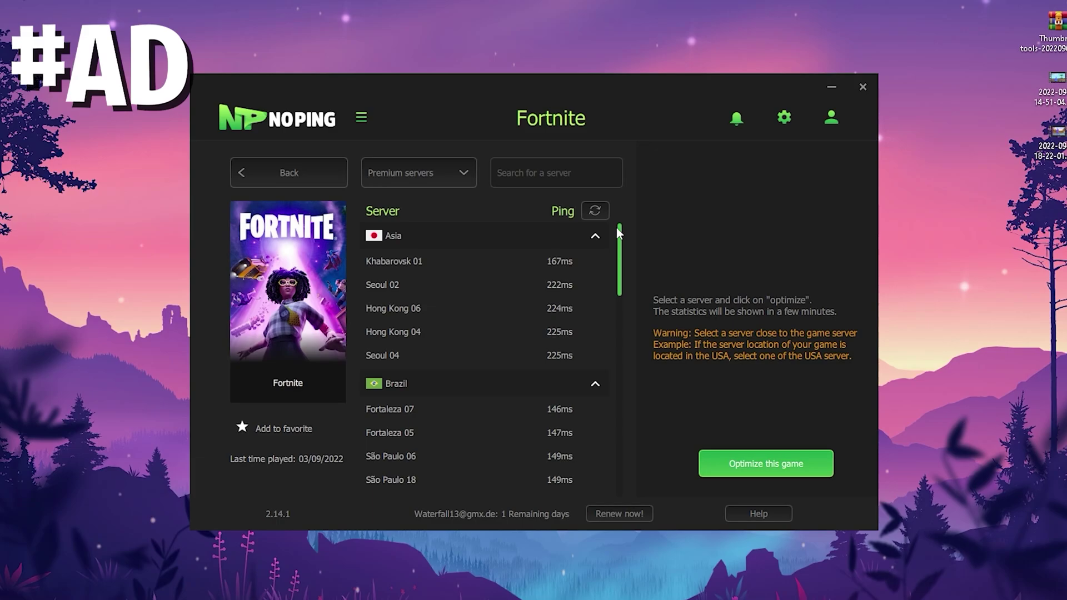
left_click_drag(621, 251, 607, 318)
left_click(377, 275)
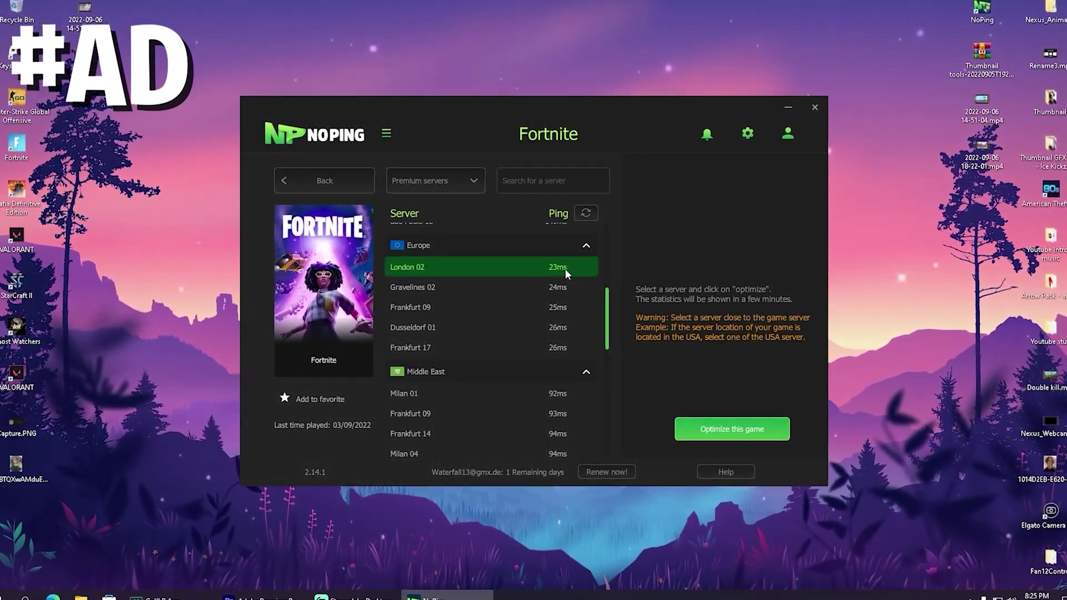
left_click(719, 437)
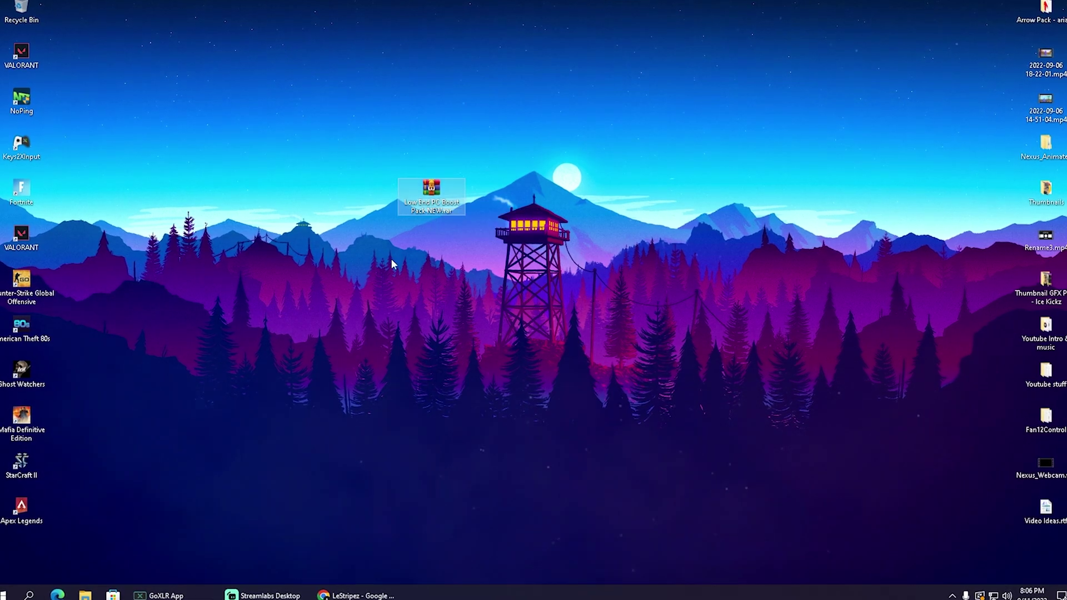
Bring up the LeStripez website and browse the FPS BOOST posts.
left_click(355, 550)
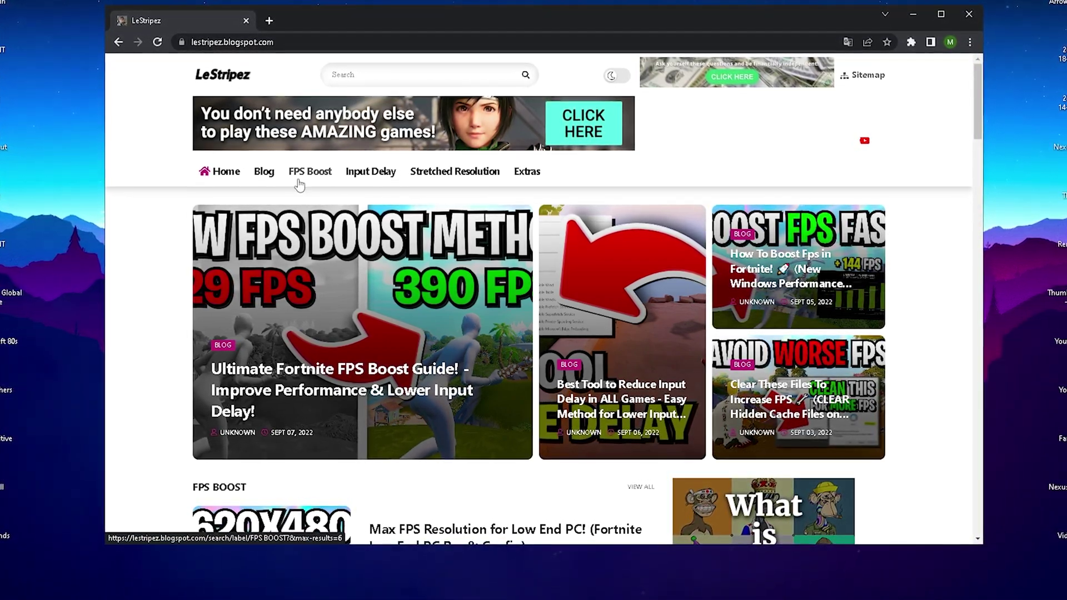
left_click(298, 181)
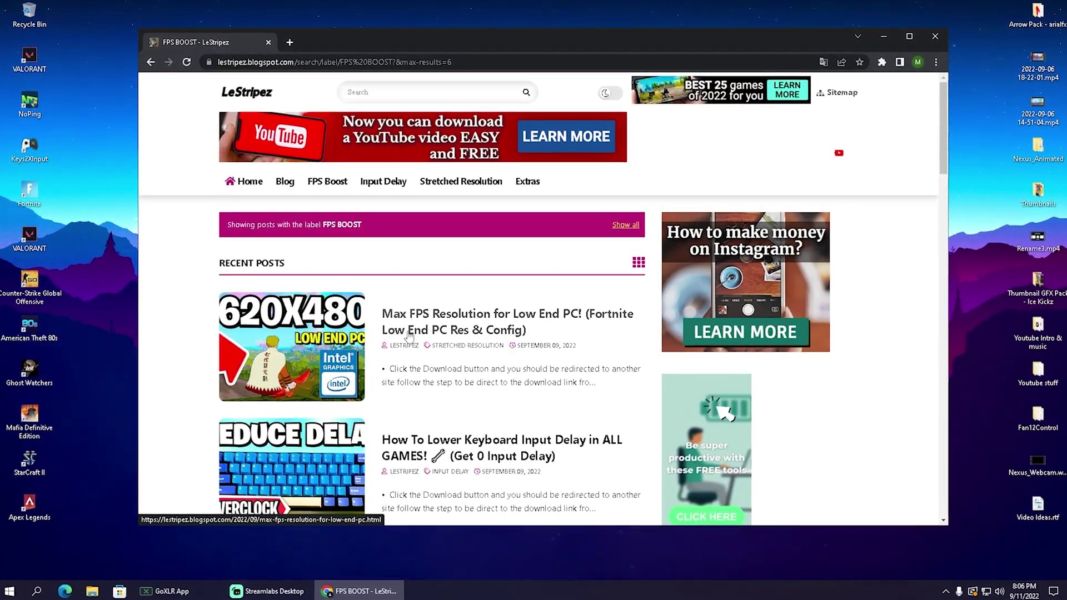
scroll(361, 311, "down", 3)
scroll(347, 404, "down", 3)
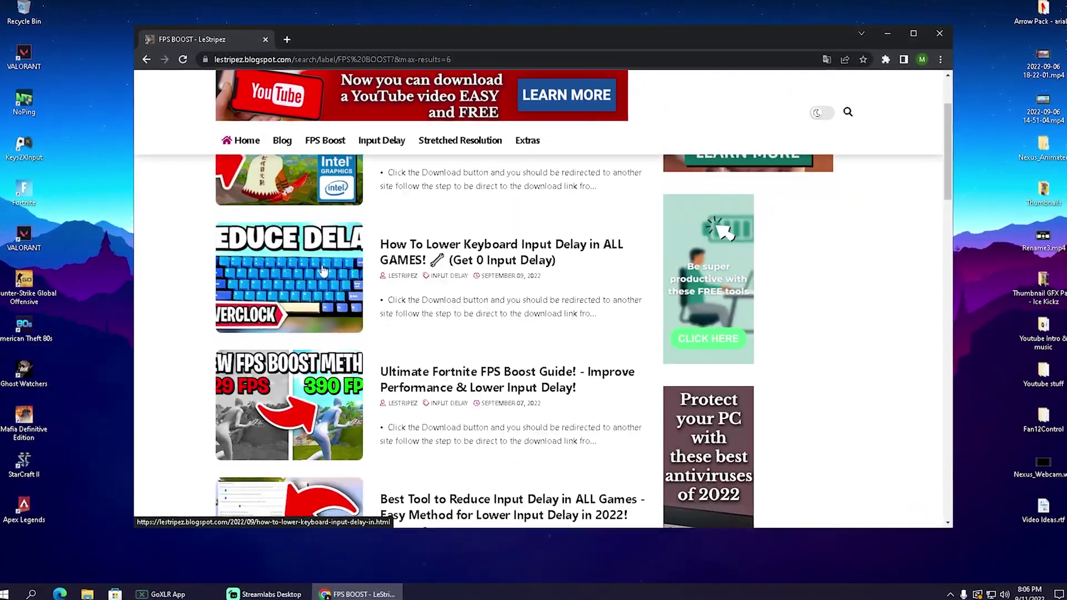
scroll(347, 404, "down", 2)
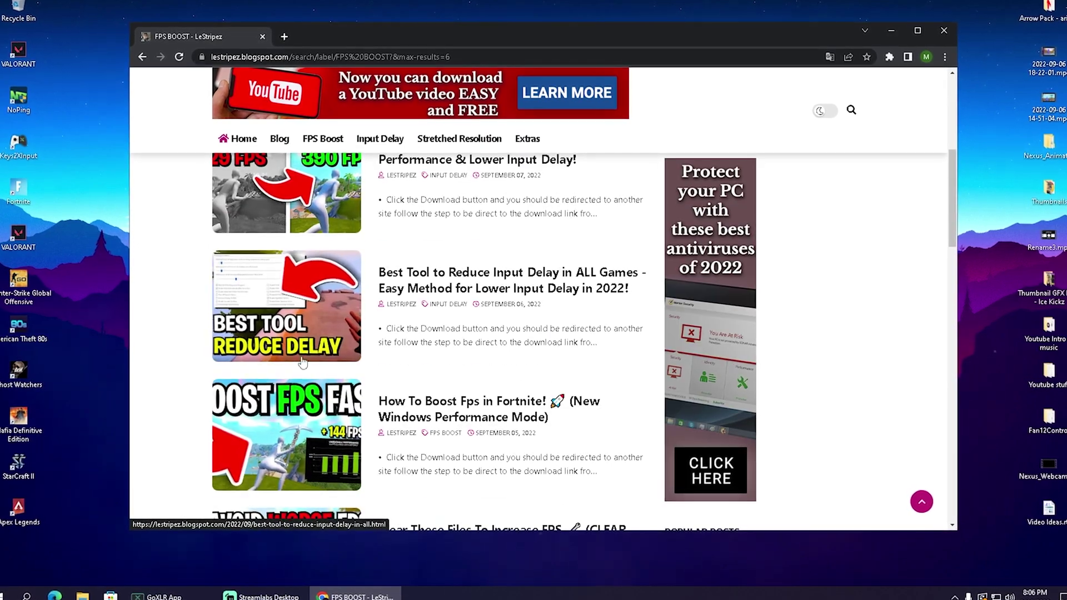
scroll(361, 378, "down", 2)
scroll(367, 356, "down", 2)
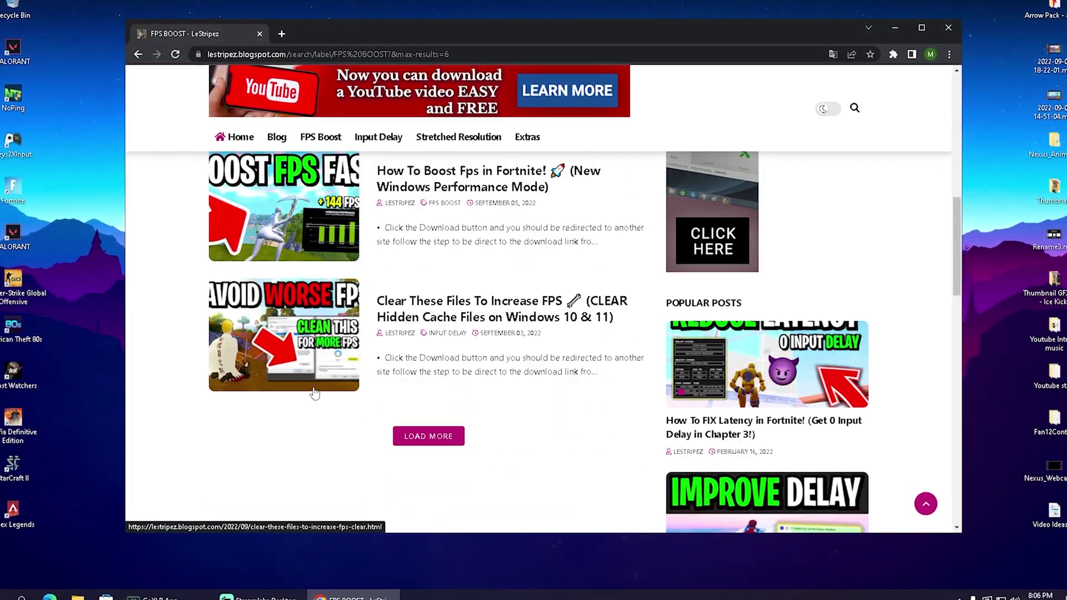
scroll(333, 359, "up", 15)
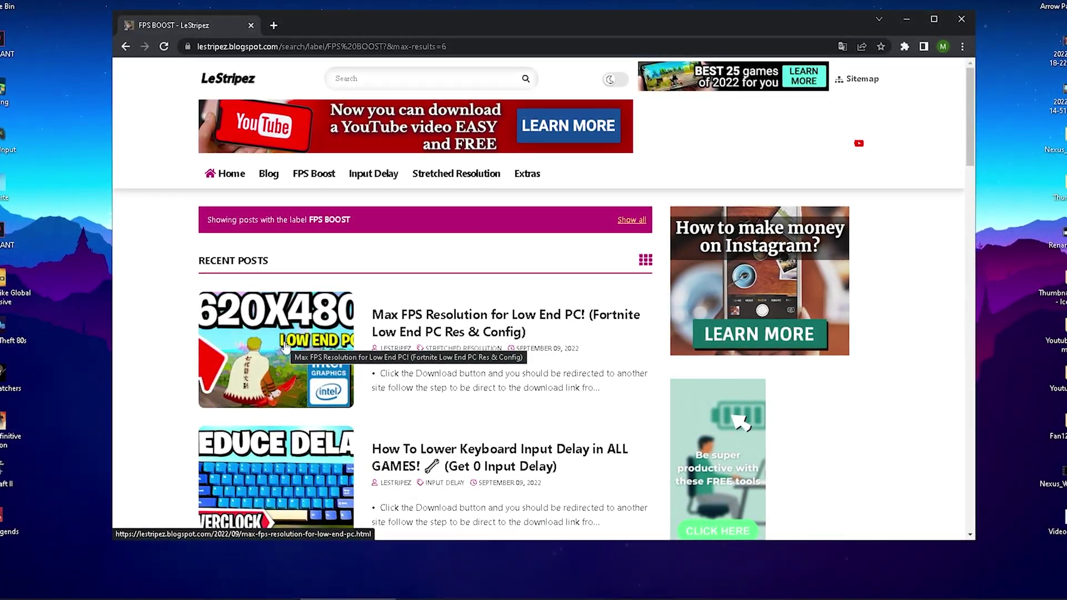
Open the Max FPS Resolution for Low End PC post and its Google Drive download.
left_click(227, 392)
scroll(314, 321, "down", 7)
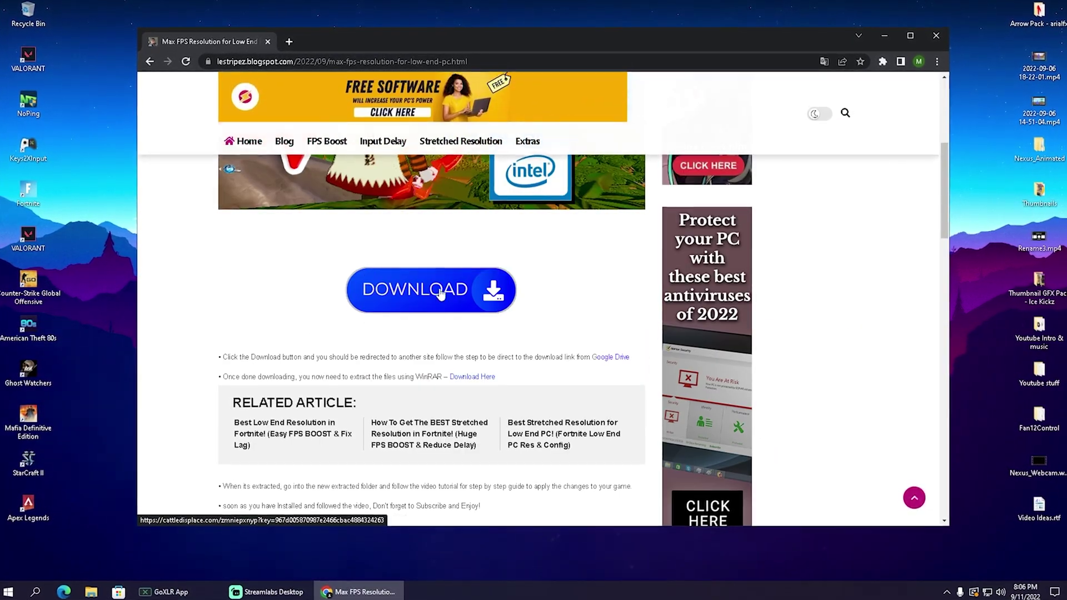
scroll(441, 293, "down", 3)
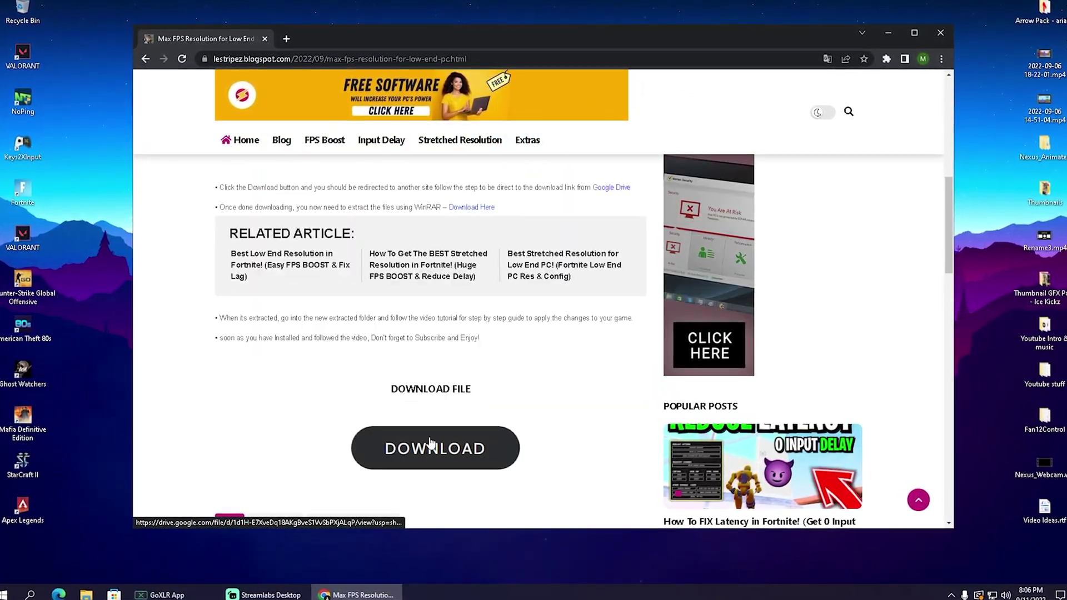
left_click(431, 443)
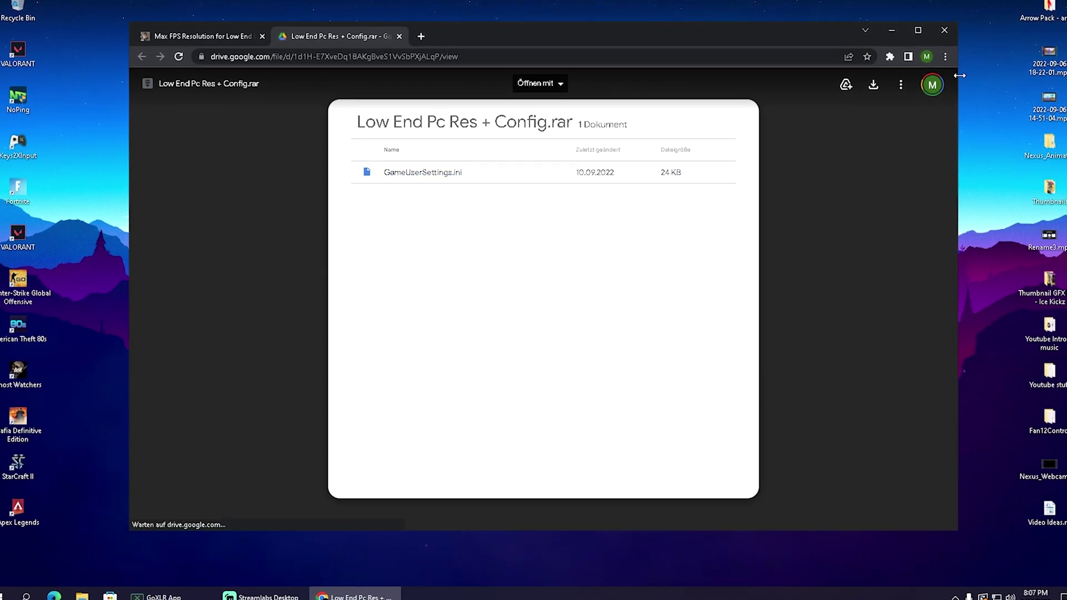
Close Chrome, then drag all four Boost Pack NEW folders from WinRAR onto the desktop.
left_click(947, 29)
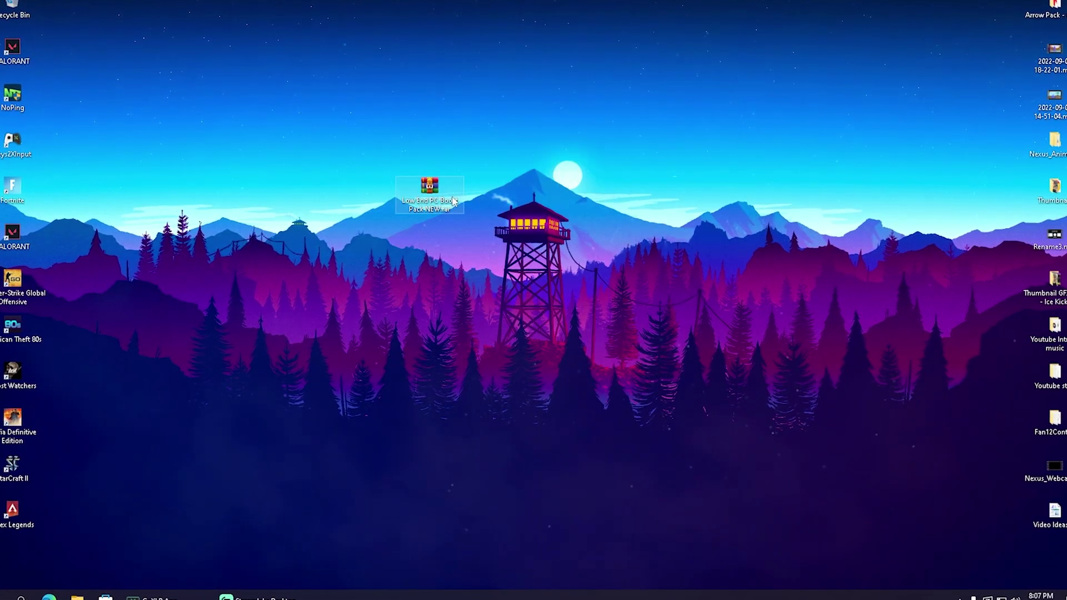
double_click(433, 194)
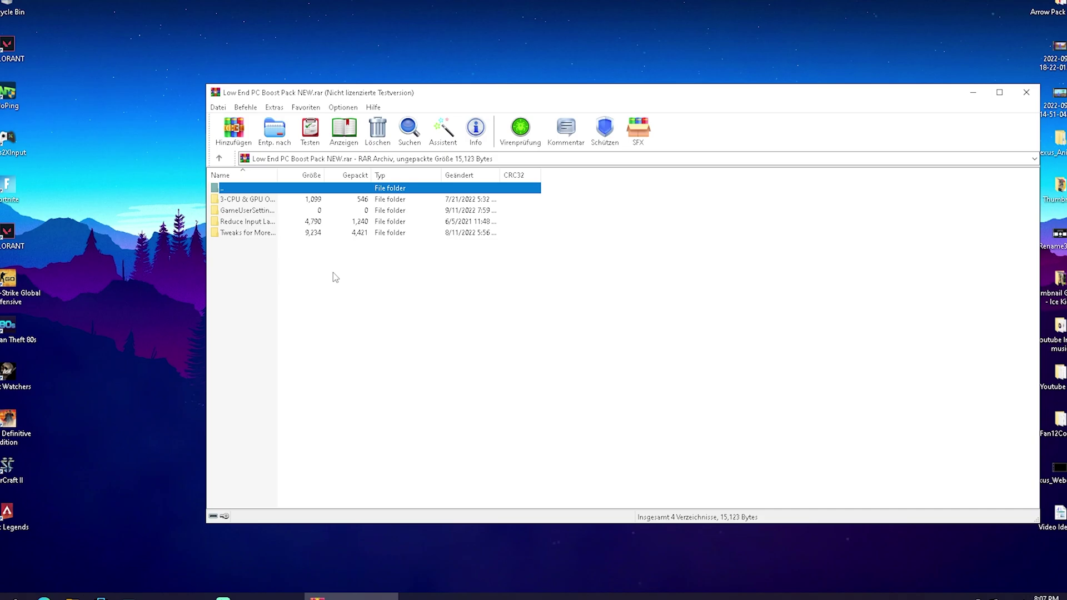
left_click_drag(321, 270, 192, 214)
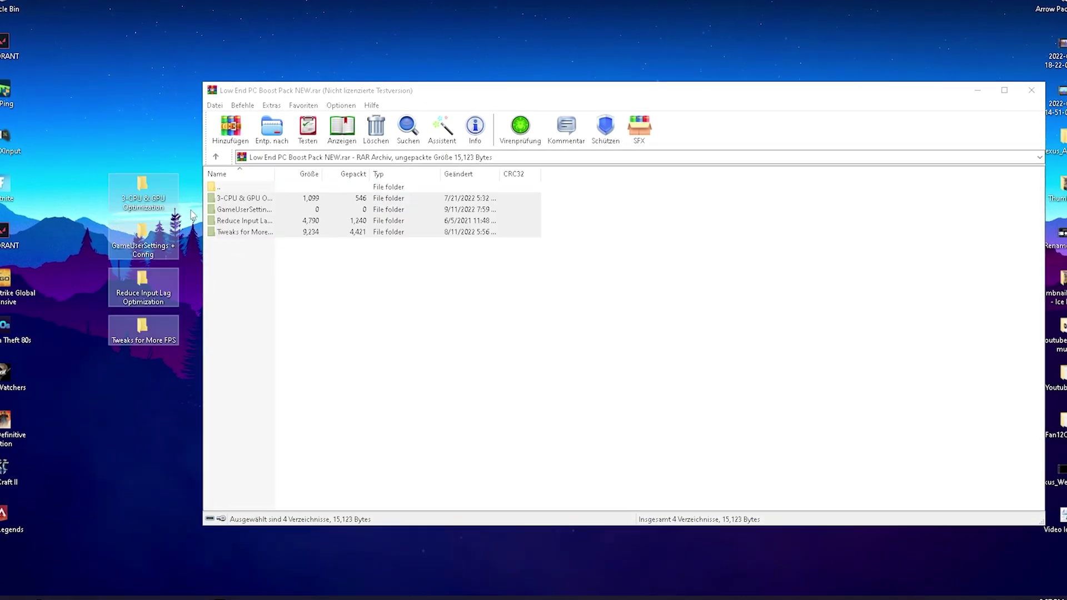
left_click(1031, 88)
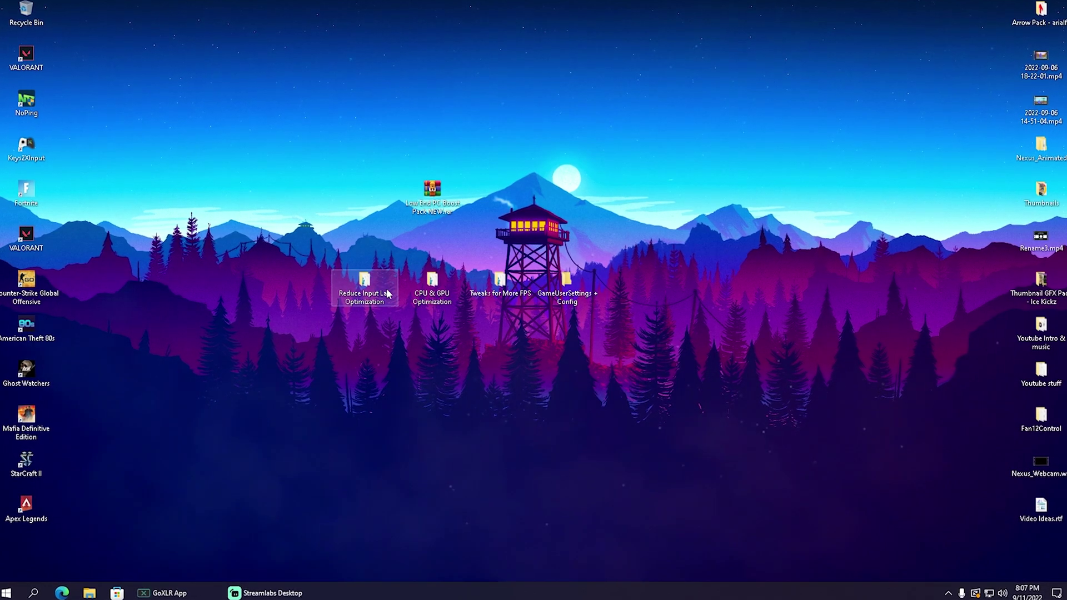
Apply Mouse Optimization.reg from Reduce Input Lag Optimization, then close that folder.
double_click(366, 279)
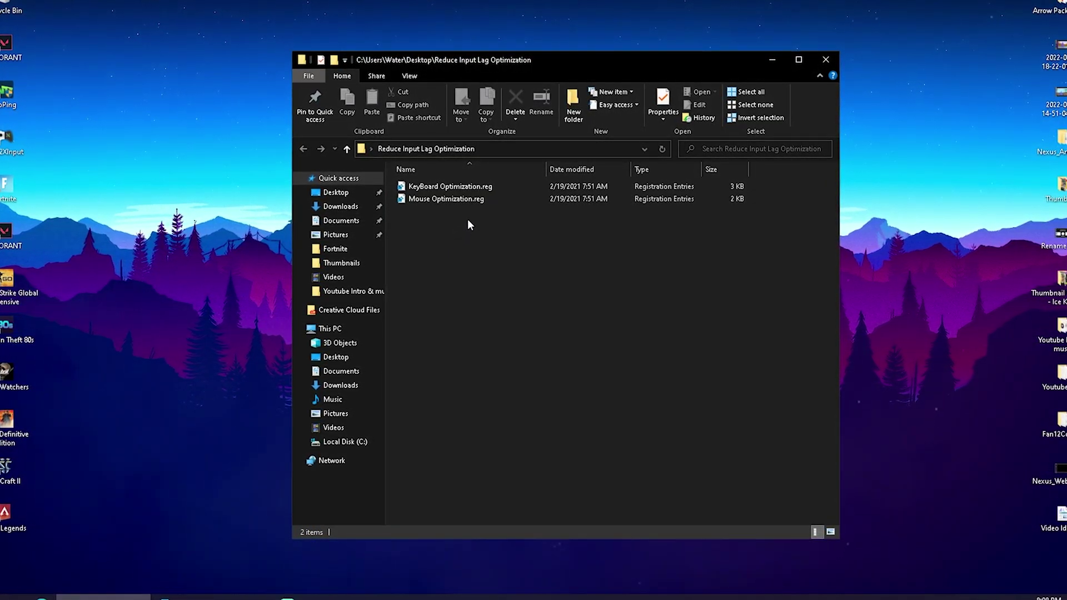
double_click(450, 199)
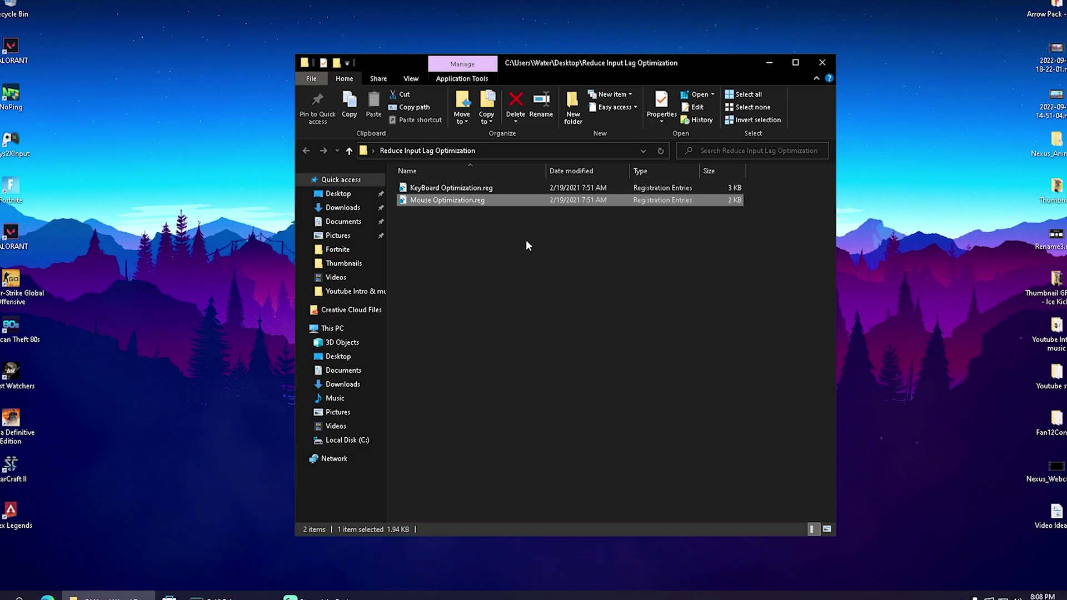
left_click(823, 62)
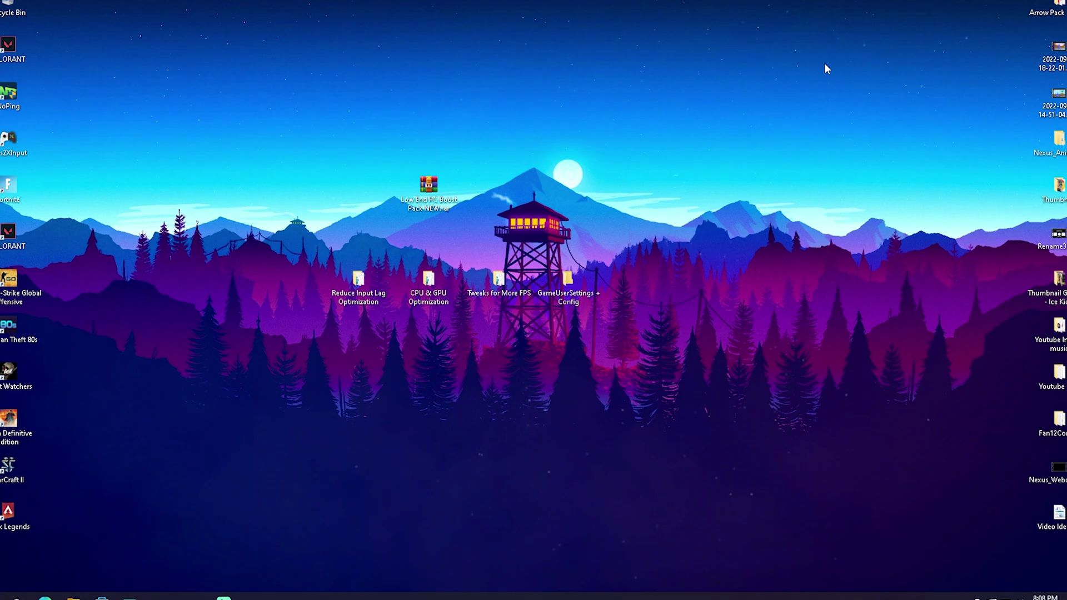
Select both CPU & GPU Optimization registry files, then open the Tweaks for More FPS folder.
double_click(411, 301)
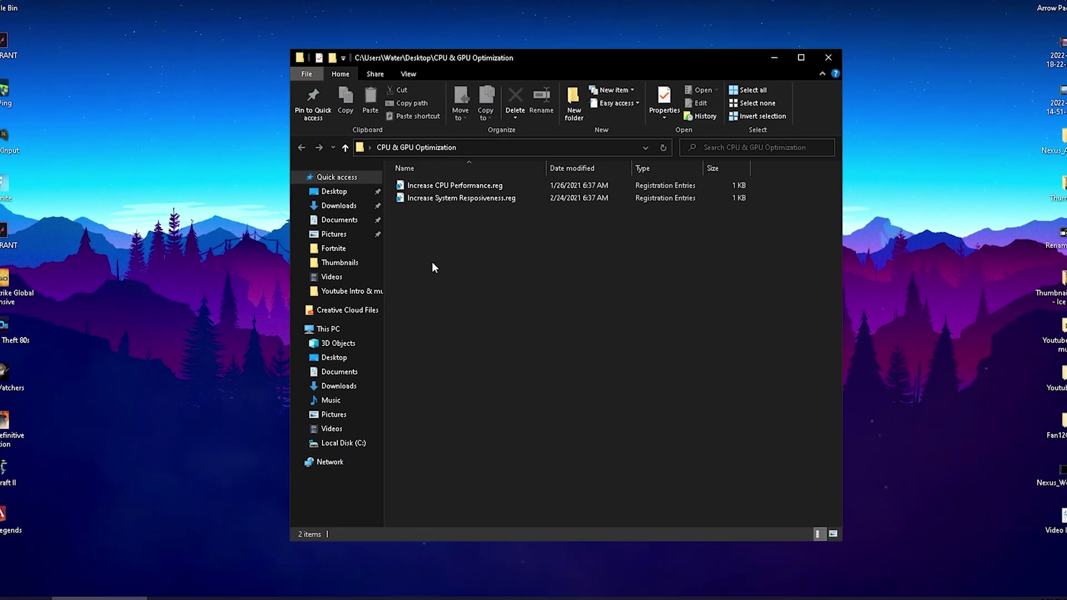
left_click_drag(578, 276, 368, 150)
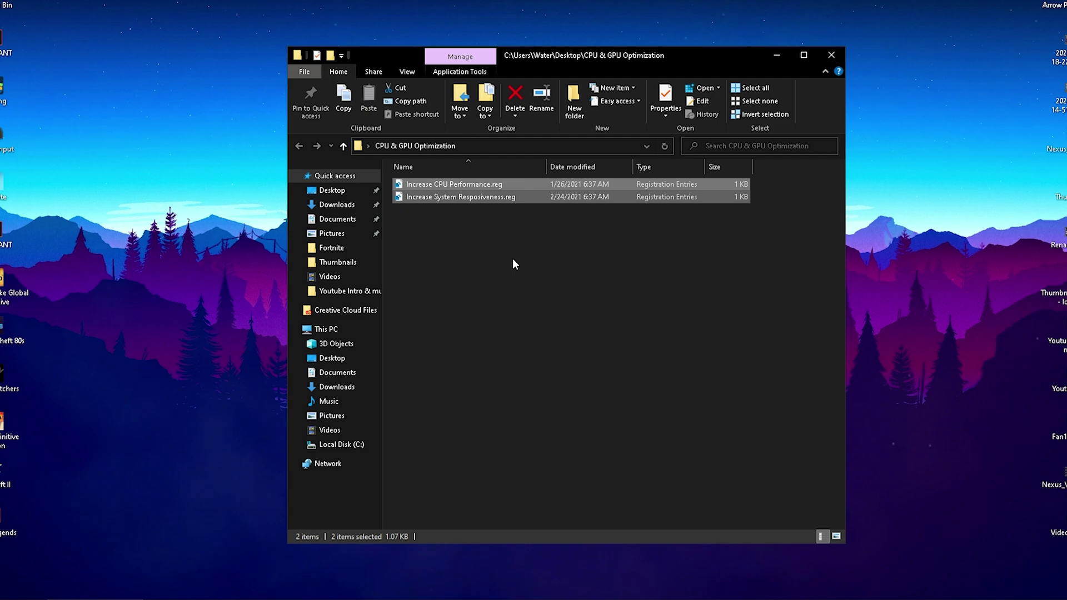
left_click_drag(512, 260, 491, 219)
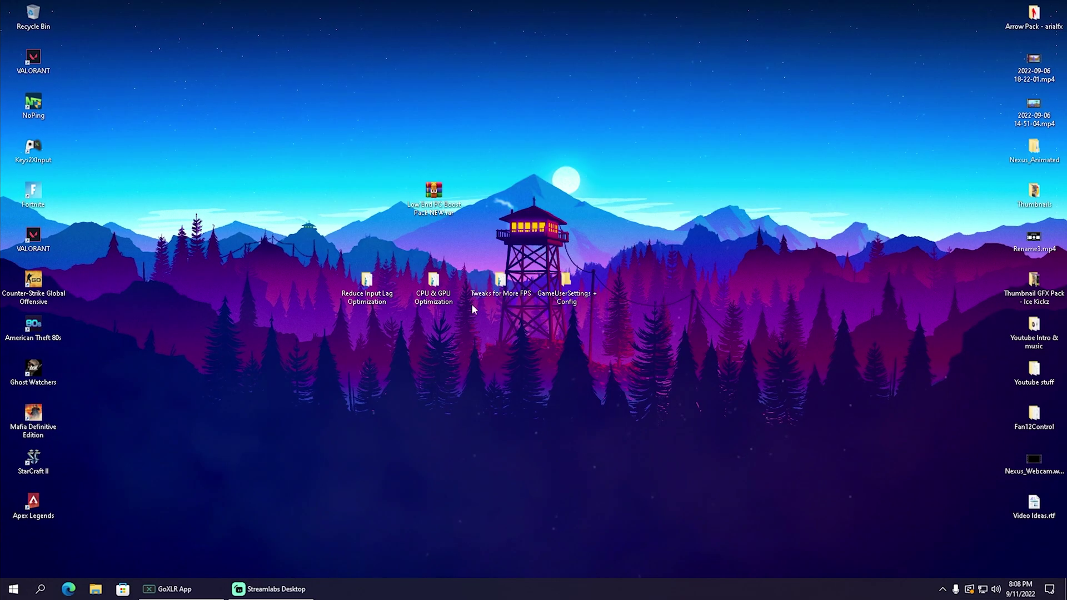
double_click(521, 292)
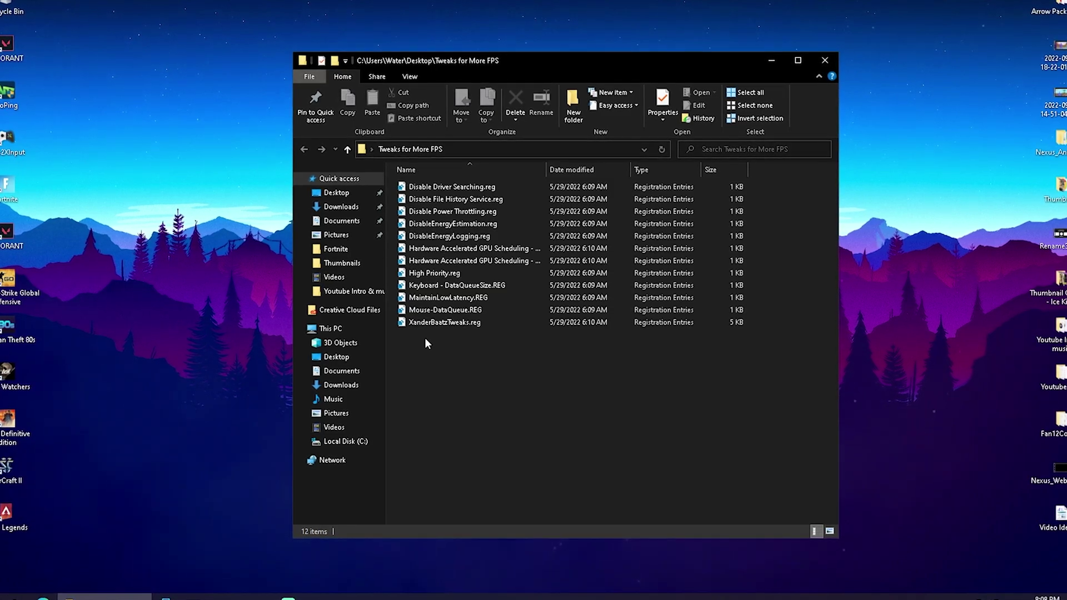
Review the 12 Tweaks for More FPS .reg files, ending on High Priority.reg, then close the folder.
left_click(466, 187)
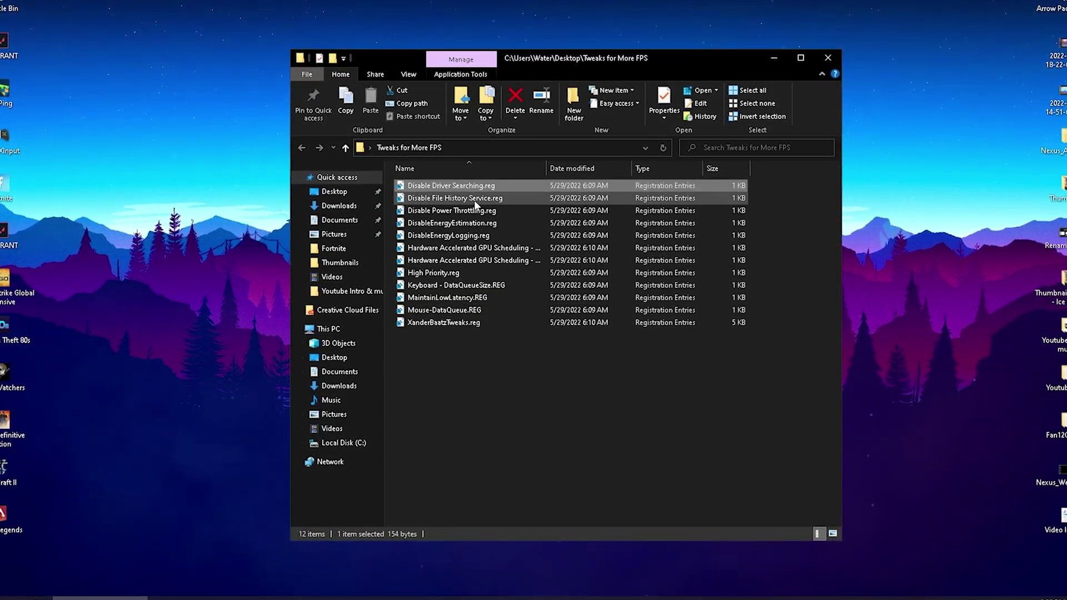
left_click(489, 210)
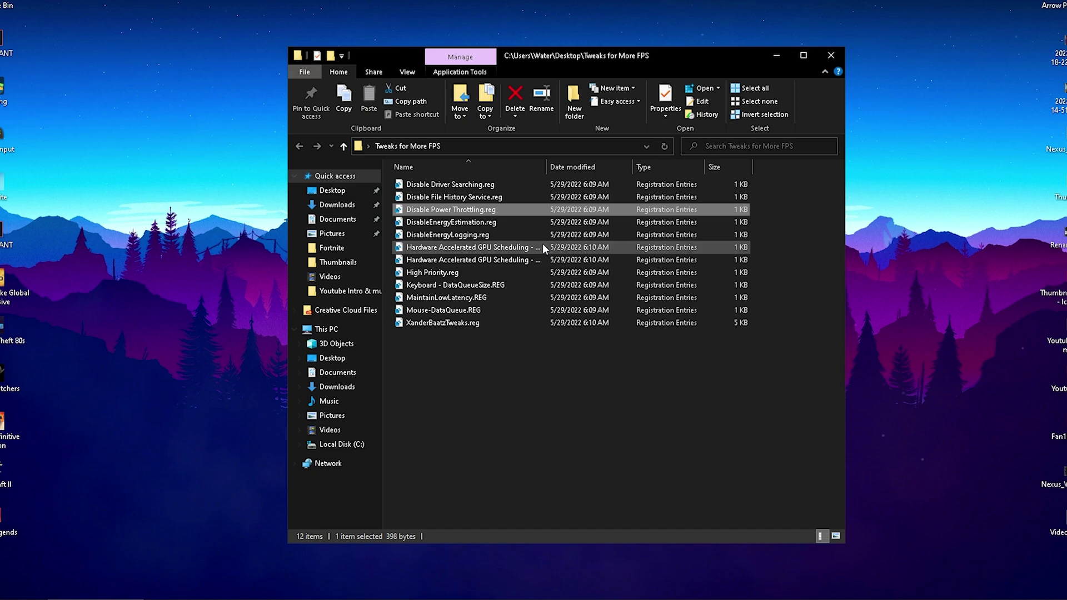
left_click(449, 223)
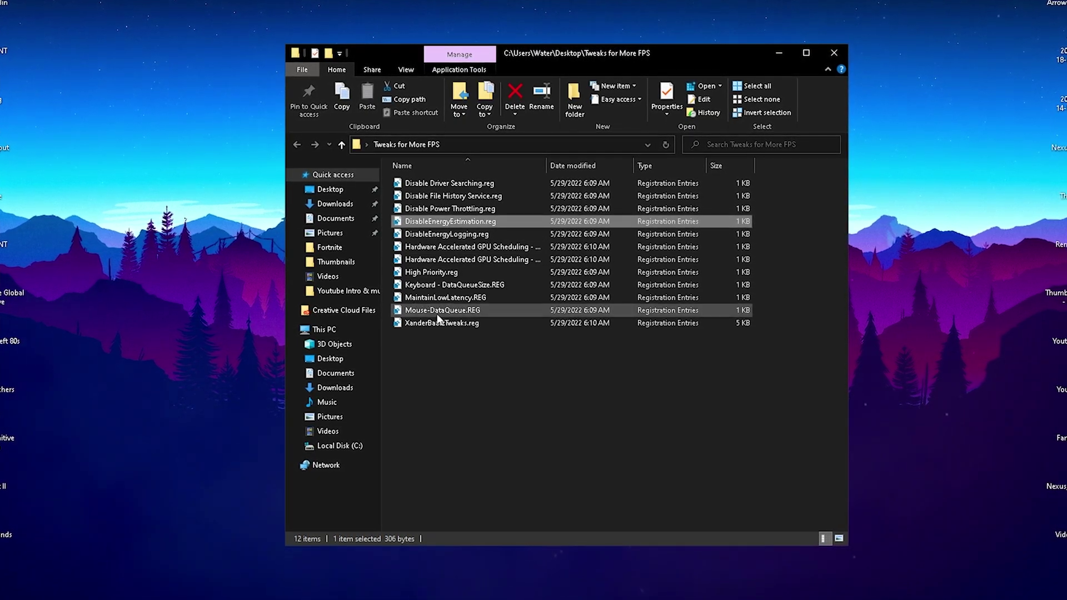
left_click_drag(470, 428, 384, 168)
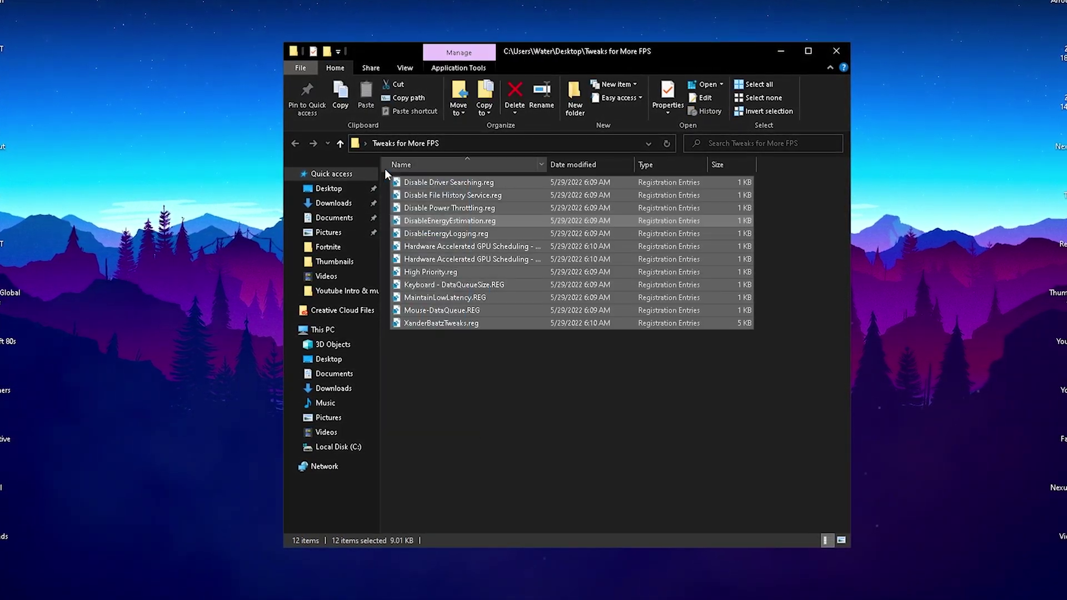
left_click(471, 414)
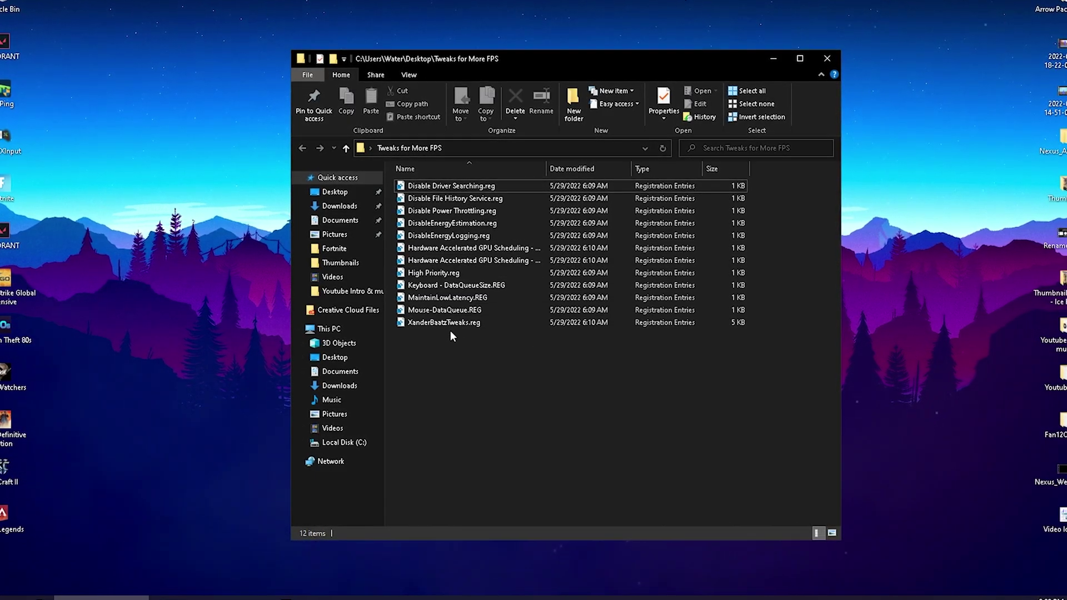
left_click(437, 271)
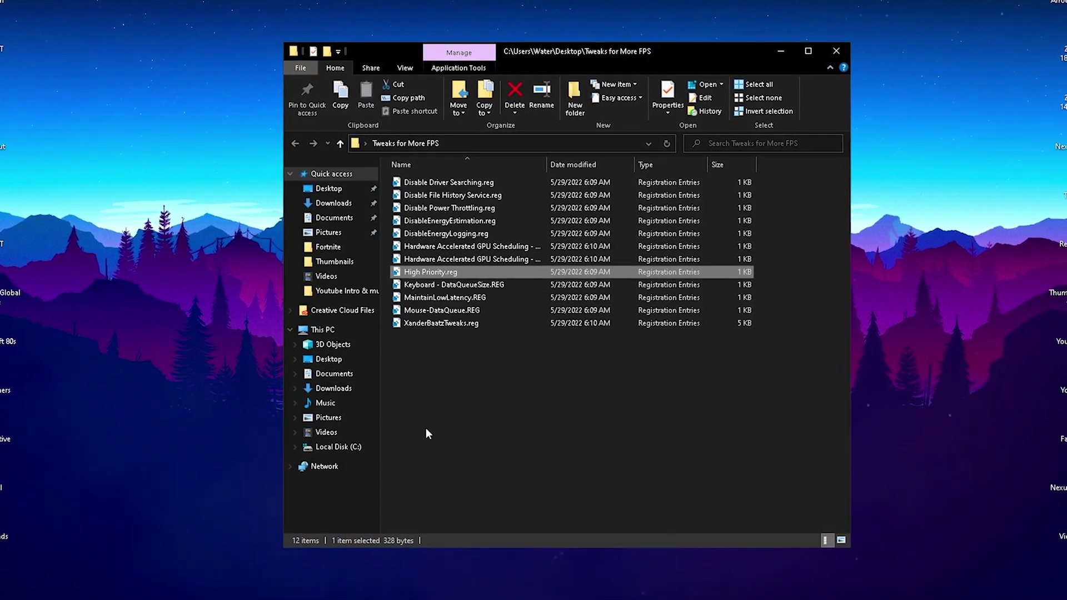
left_click(835, 51)
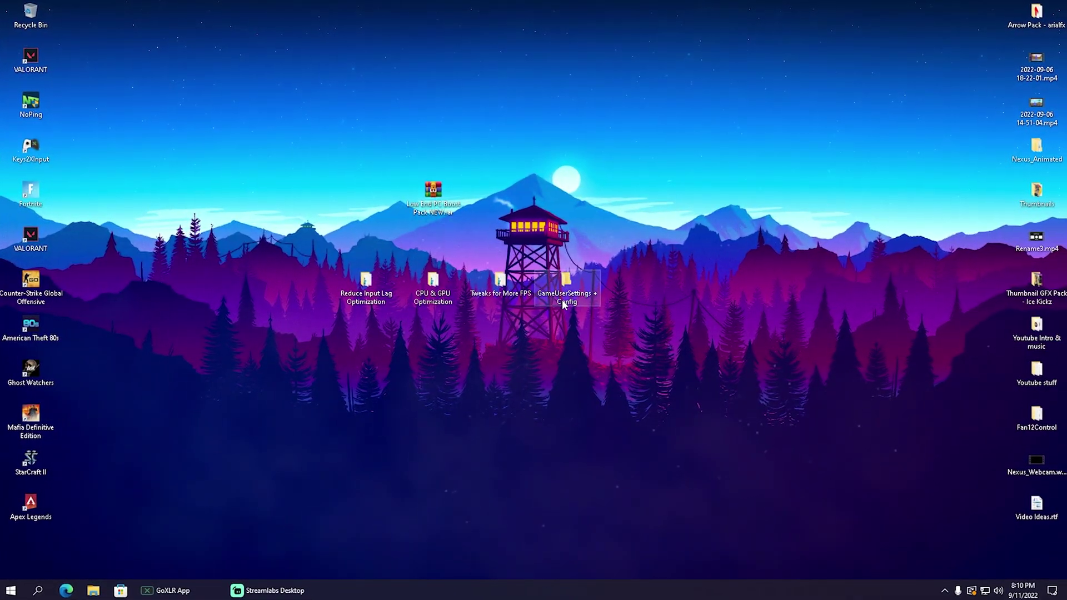
Move the new GameUserSettings.ini onto the desktop and navigate via %temp% to AppData Local.
double_click(575, 283)
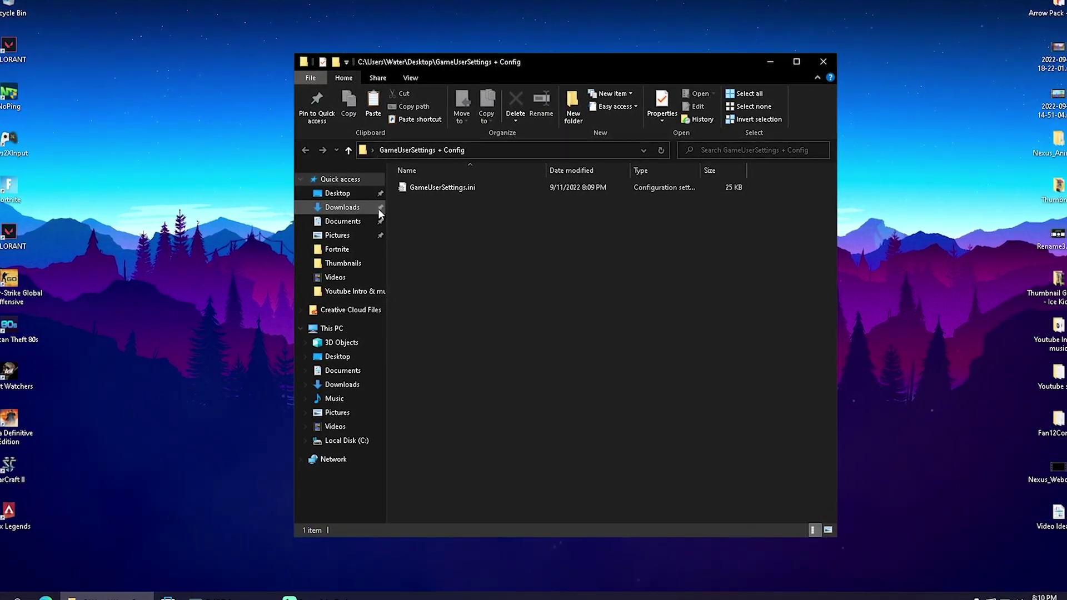
left_click_drag(420, 189, 203, 181)
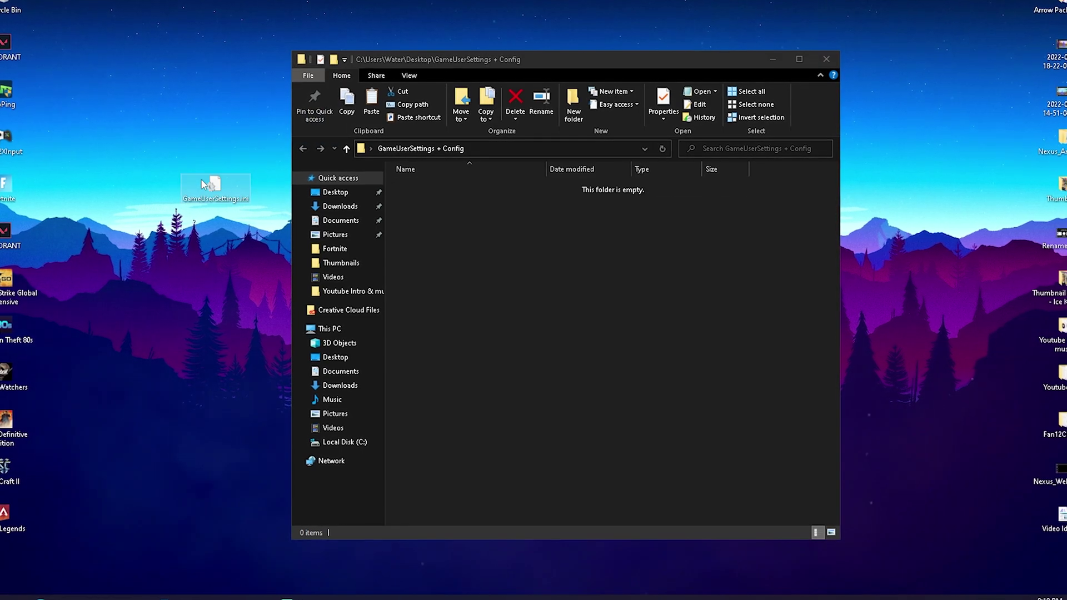
left_click(510, 147)
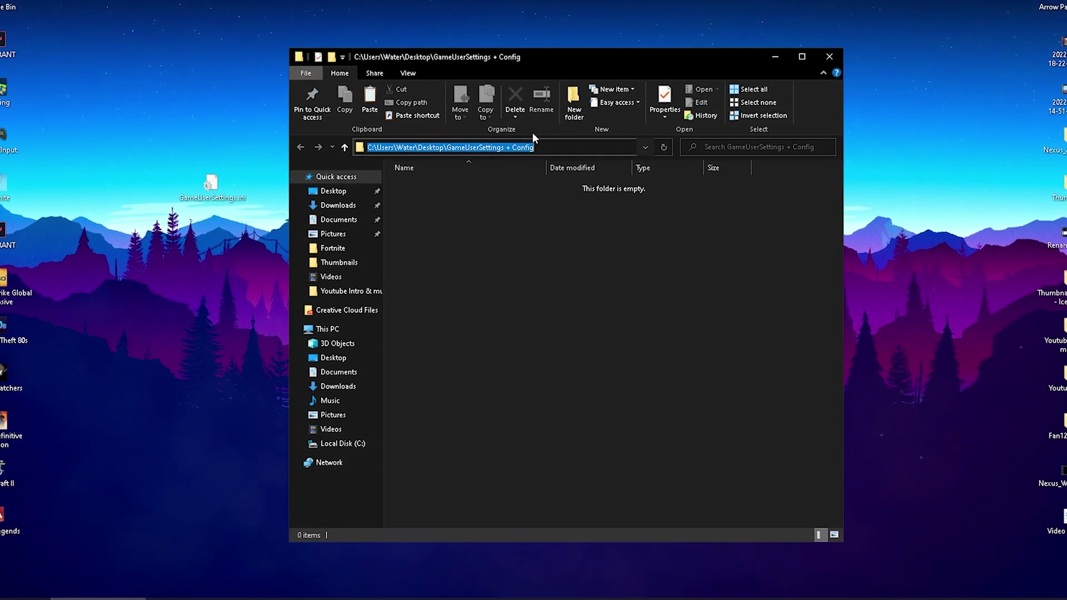
type("%temp%")
key("Return")
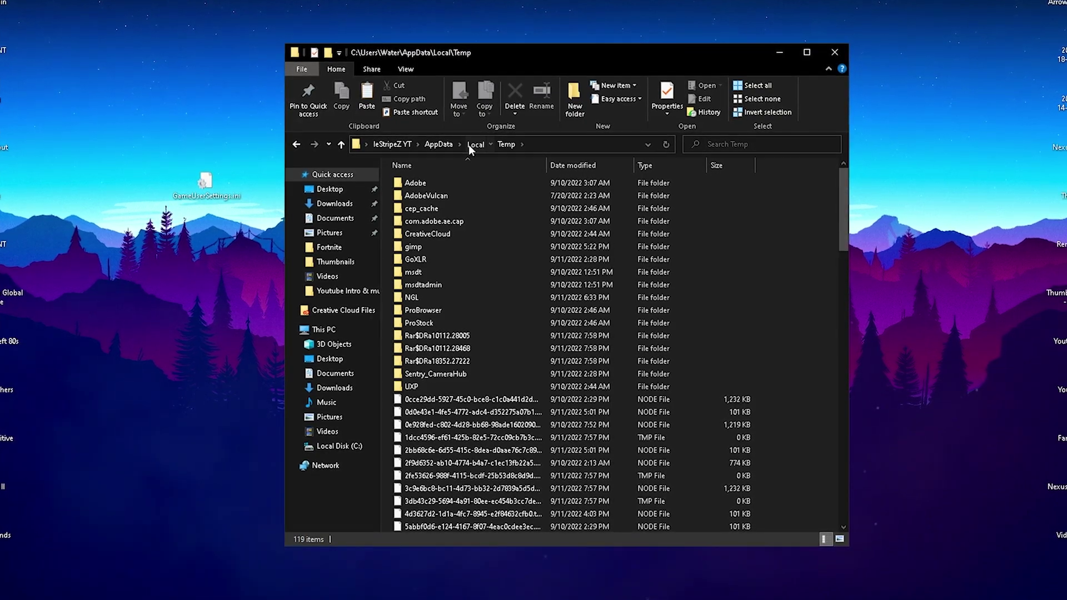
left_click(475, 145)
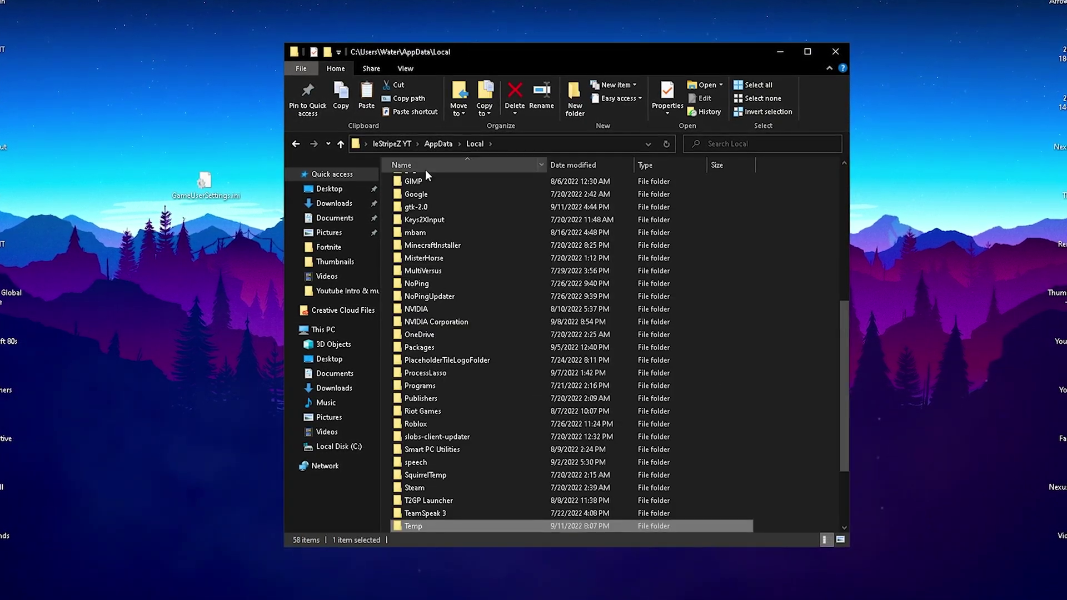
In FortniteGame\Saved\Config\WindowsClient, delete the old GameUserSettings.ini and drag in the desktop copy.
scroll(445, 200, "up", 1)
left_click(417, 179)
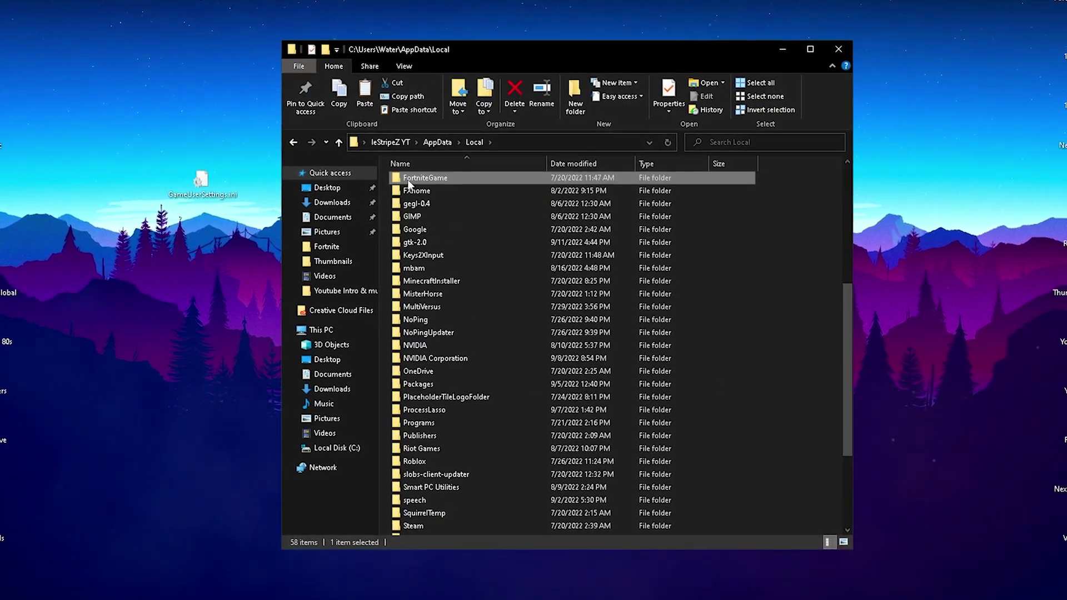
double_click(411, 179)
double_click(403, 181)
double_click(408, 194)
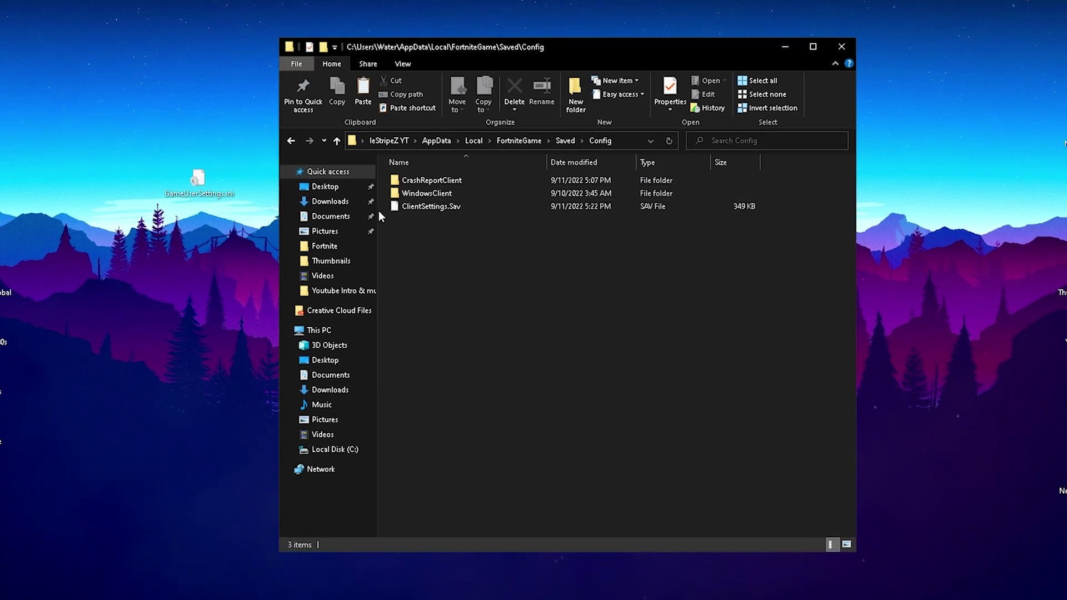
double_click(412, 194)
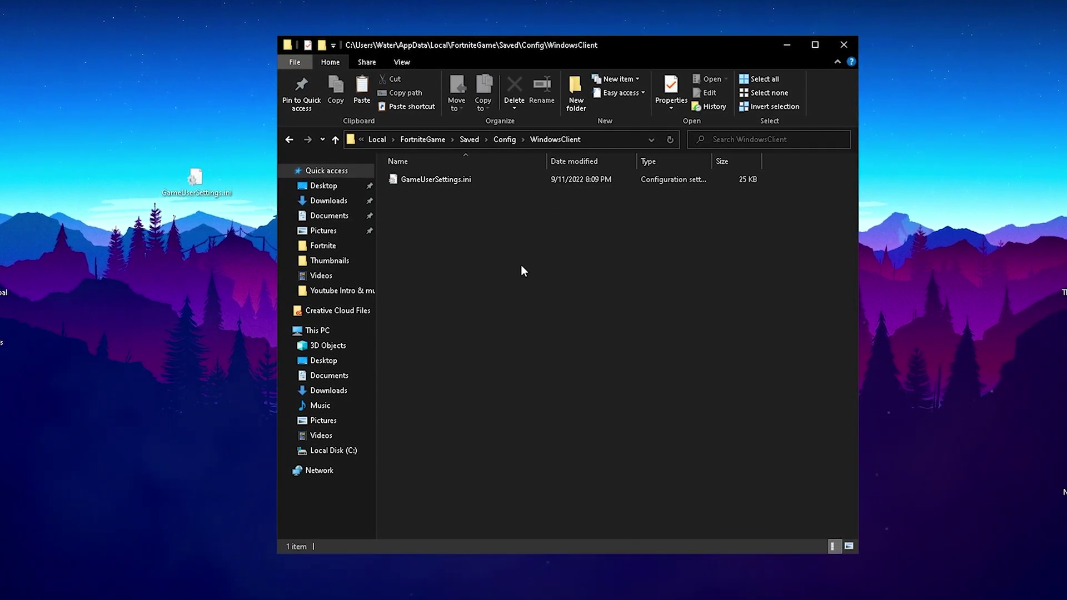
left_click(435, 179)
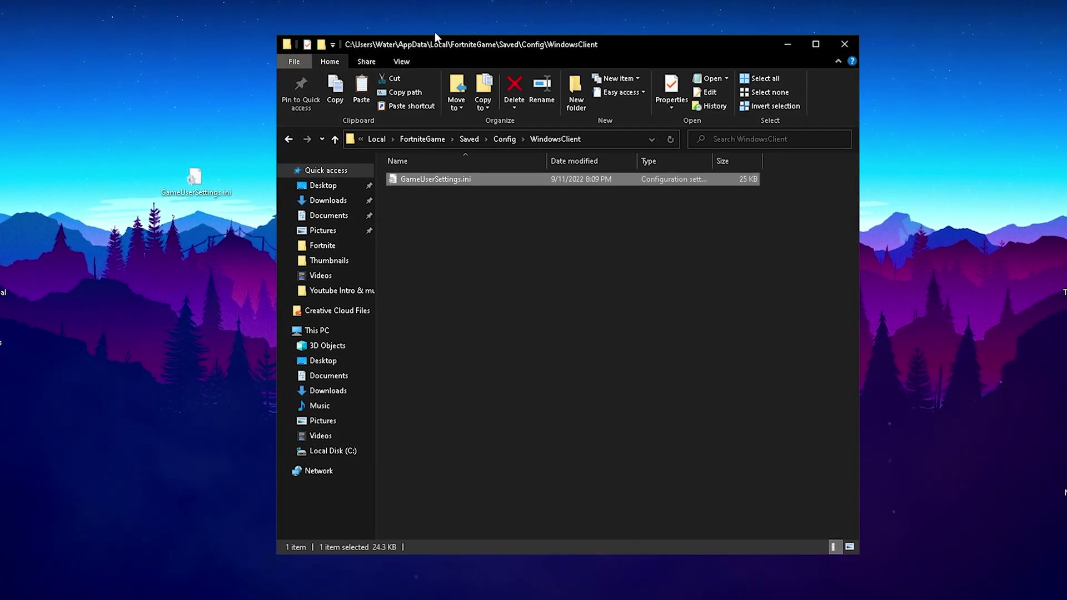
key("Delete")
left_click_drag(196, 179, 533, 242)
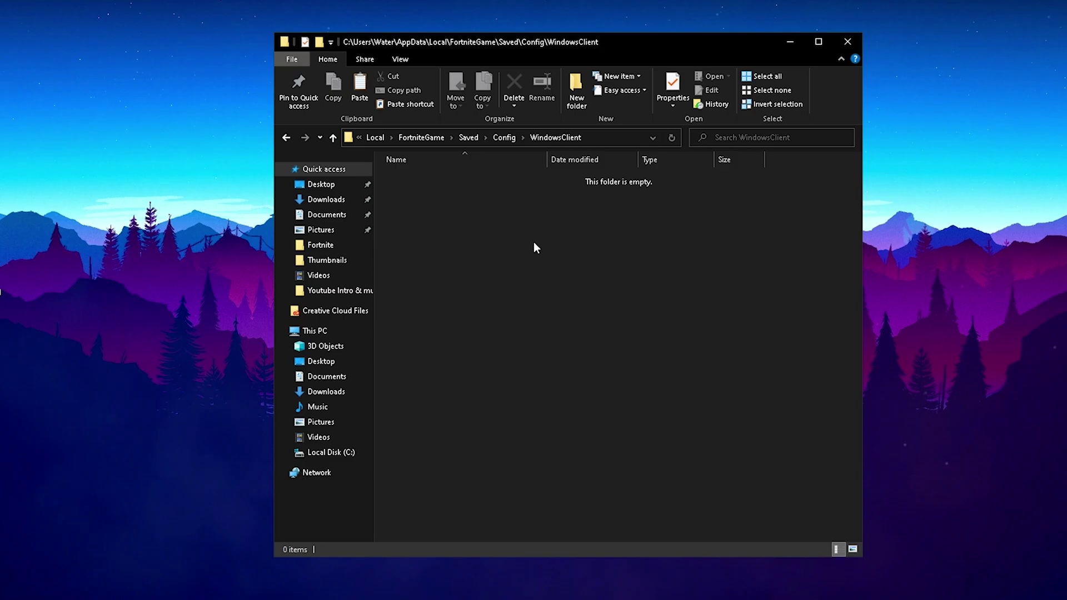
Open GameUserSettings.ini in Notepad and verify ResolutionSizeX=1024 and ResolutionSizeY=768.
double_click(435, 174)
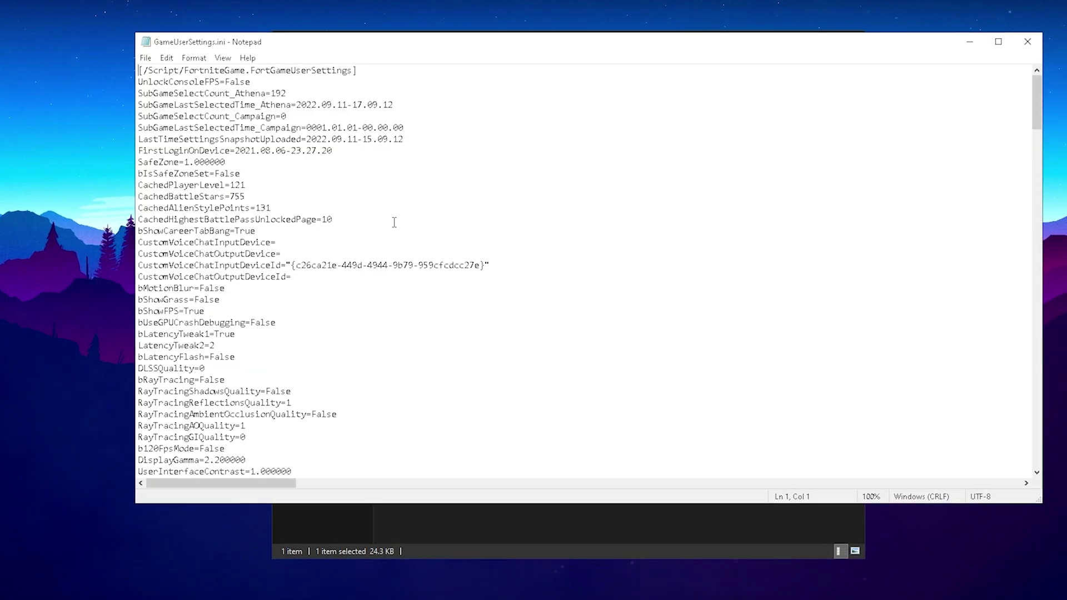
scroll(394, 222, "down", 20)
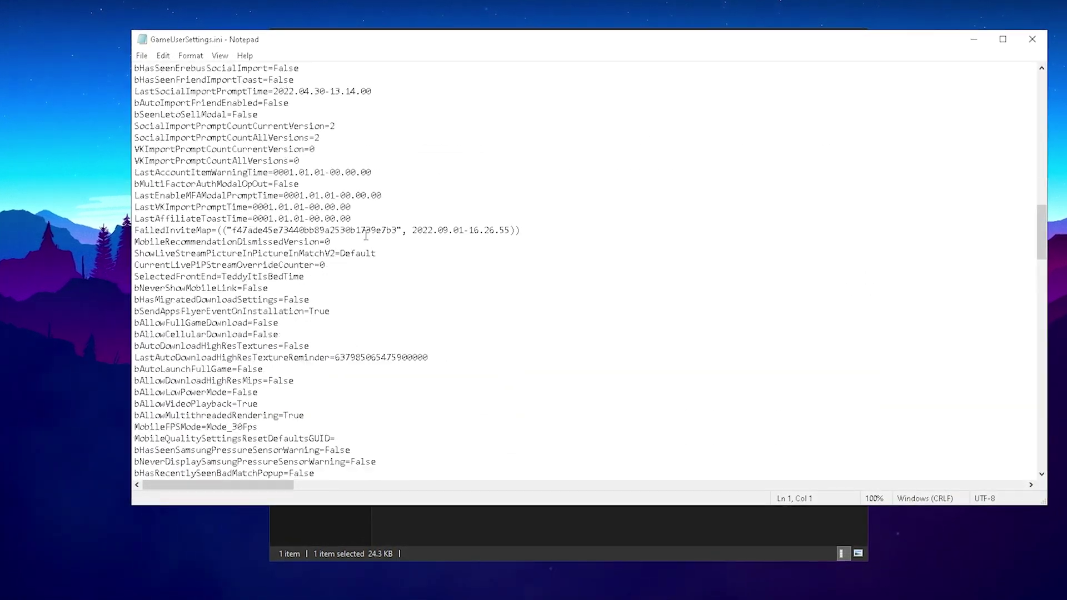
scroll(365, 236, "down", 10)
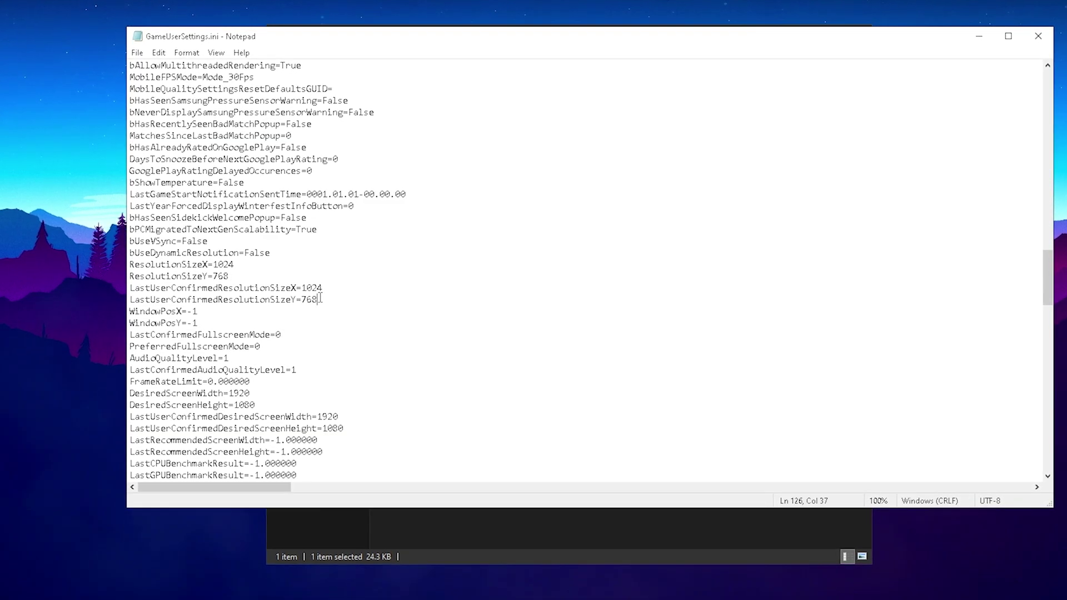
left_click_drag(318, 299, 130, 264)
left_click(233, 272)
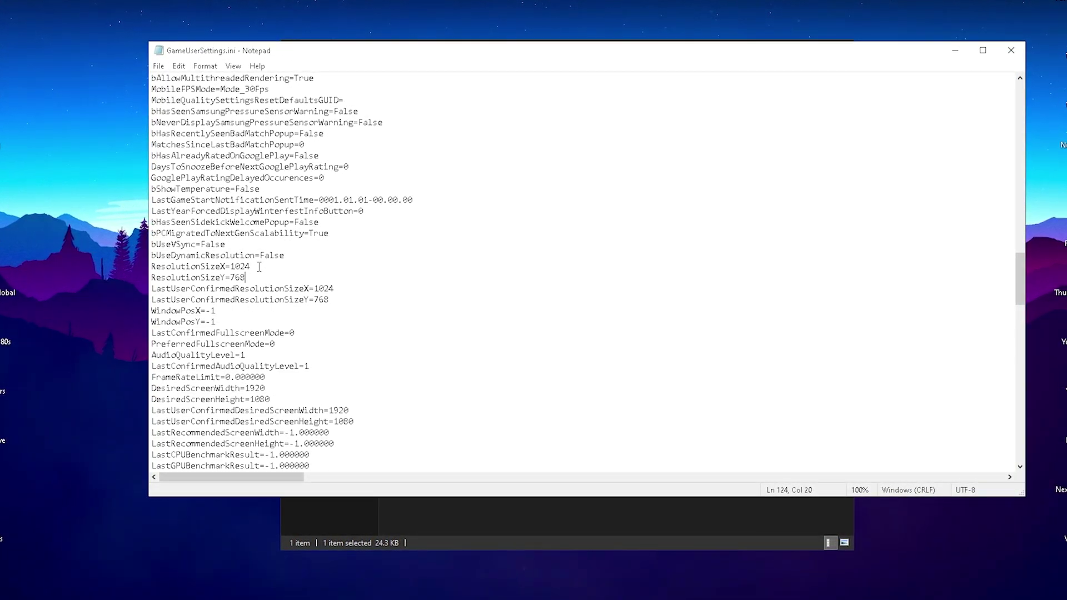
double_click(258, 267)
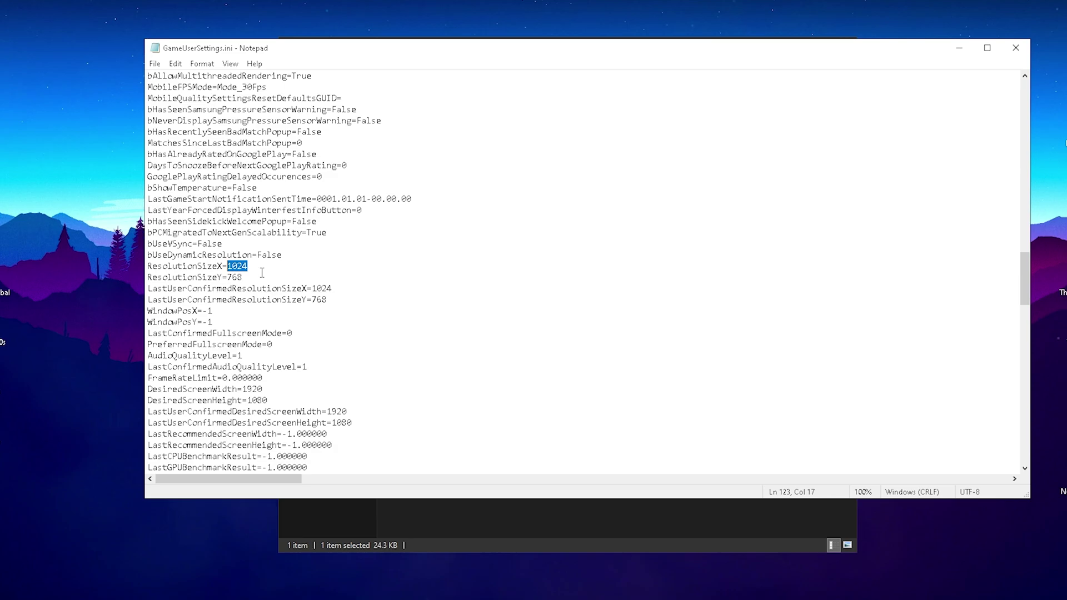
left_click_drag(241, 277, 238, 276)
left_click(241, 277)
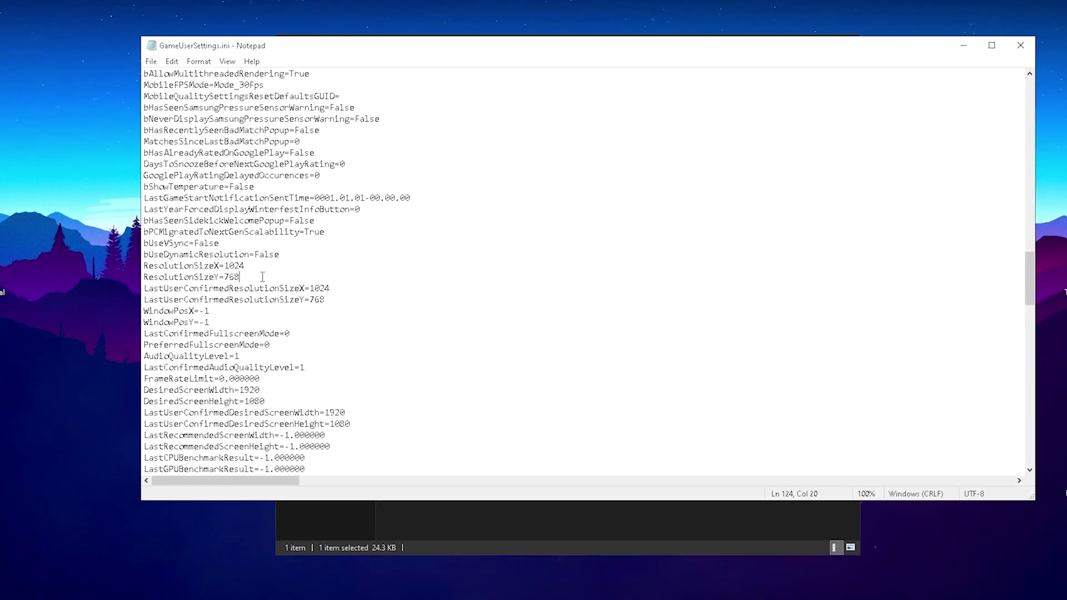
Close Notepad and set GameUserSettings.ini to Read-only in its Properties.
left_click(1024, 46)
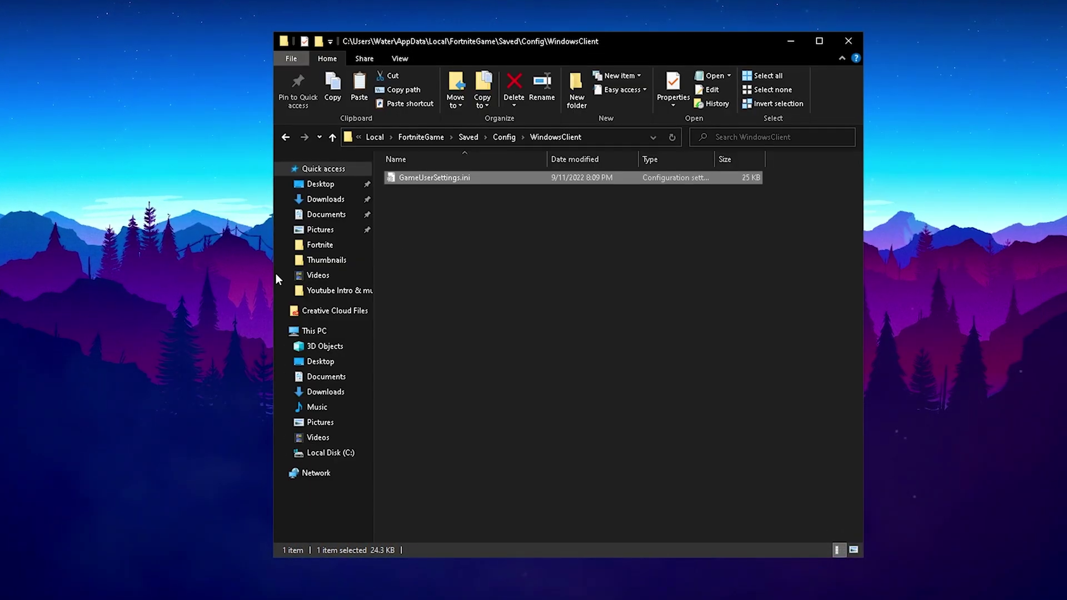
right_click(424, 180)
left_click(458, 521)
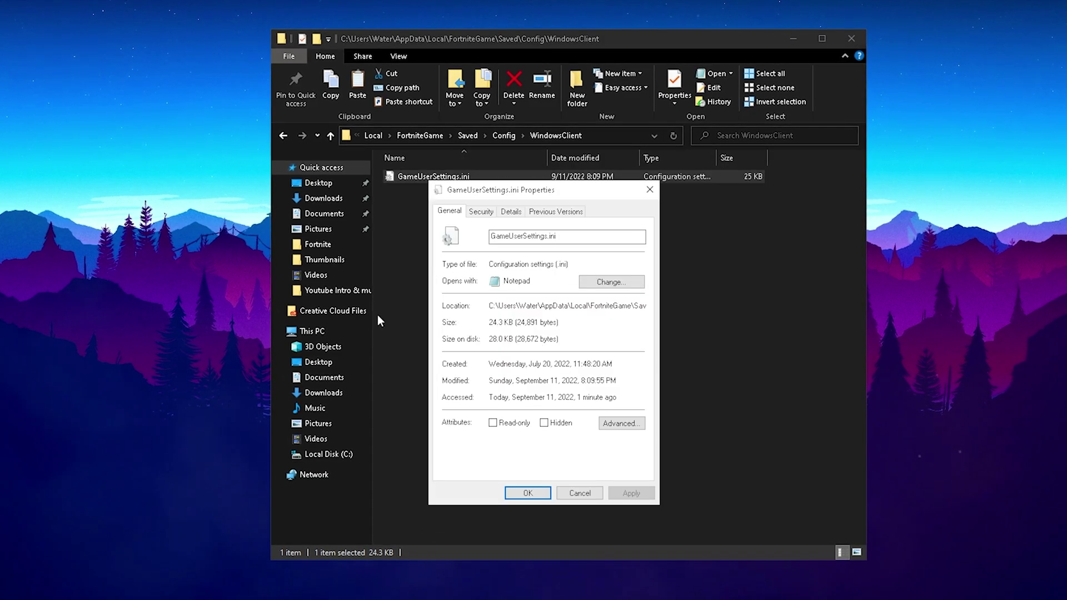
left_click(493, 422)
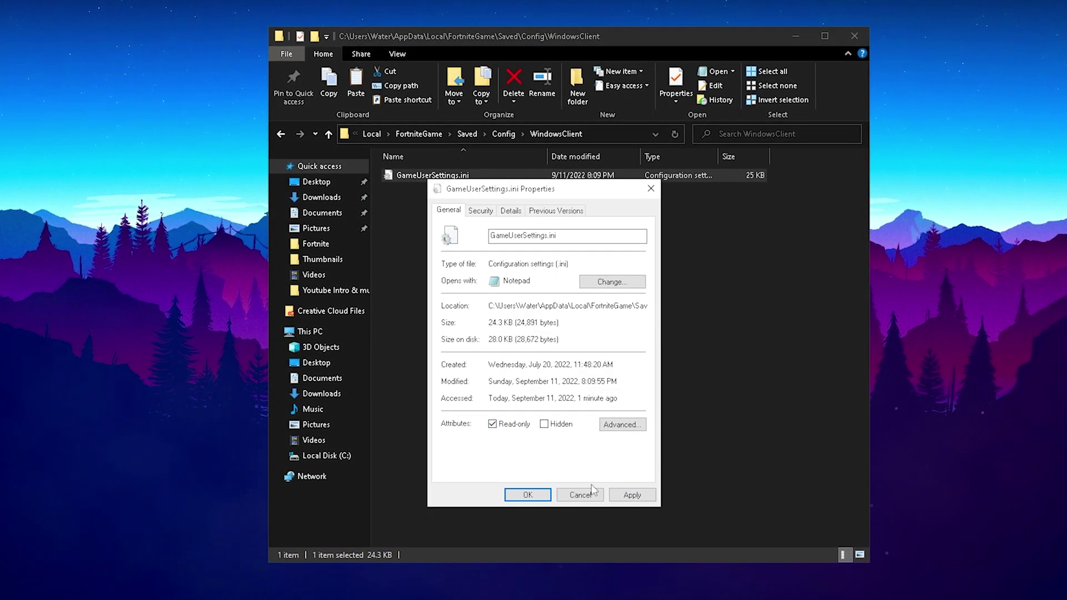
left_click(631, 494)
left_click(527, 494)
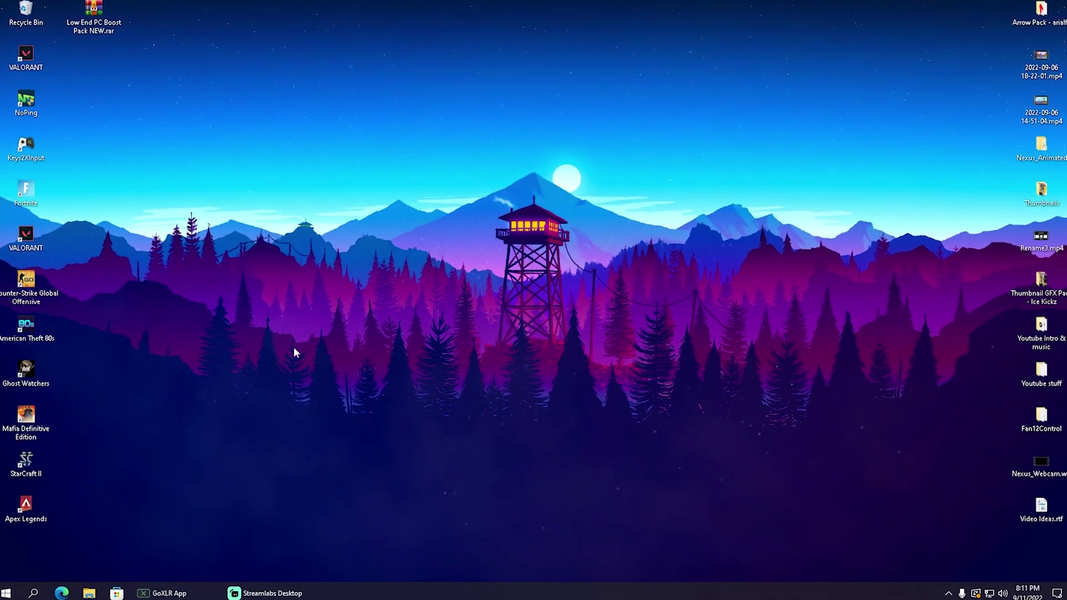
Search 'devi' to launch Device Manager, expand System devices, and select High precision event timer.
key("super")
type("devi")
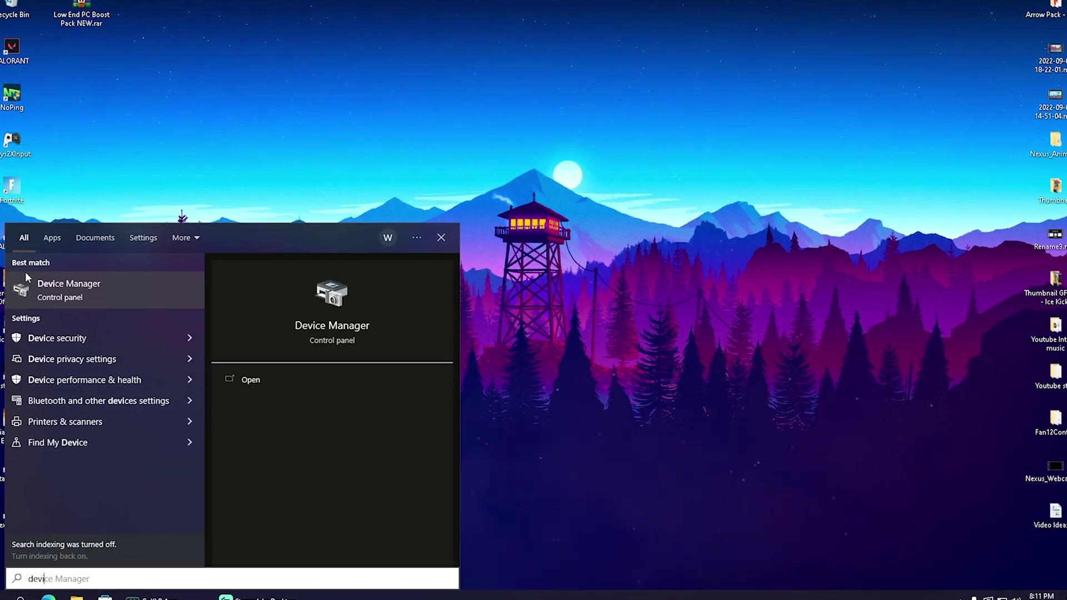
left_click(71, 294)
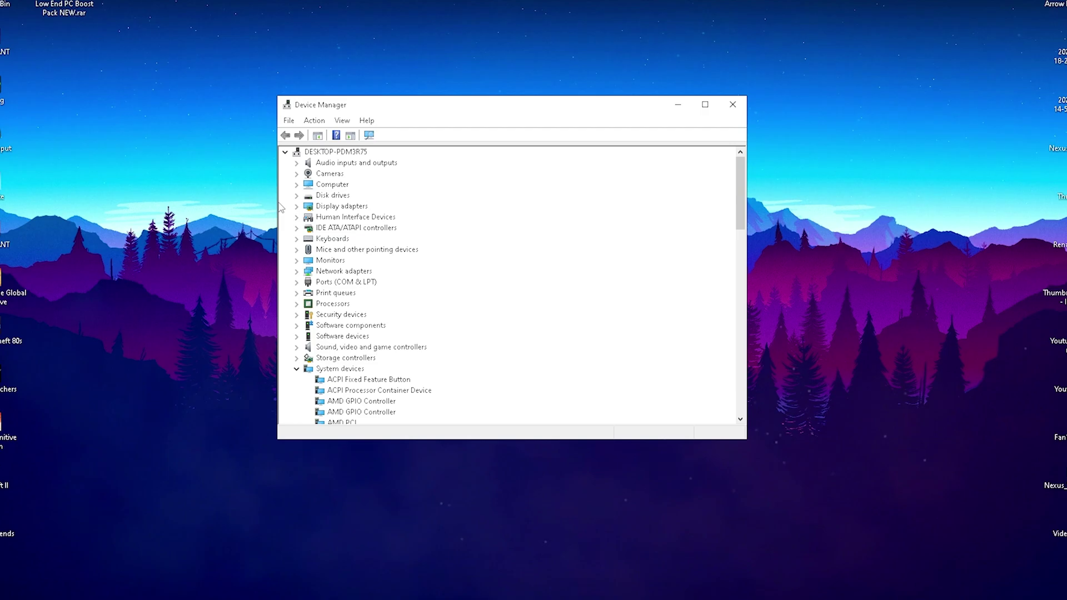
scroll(374, 369, "down", 1)
left_click(288, 337)
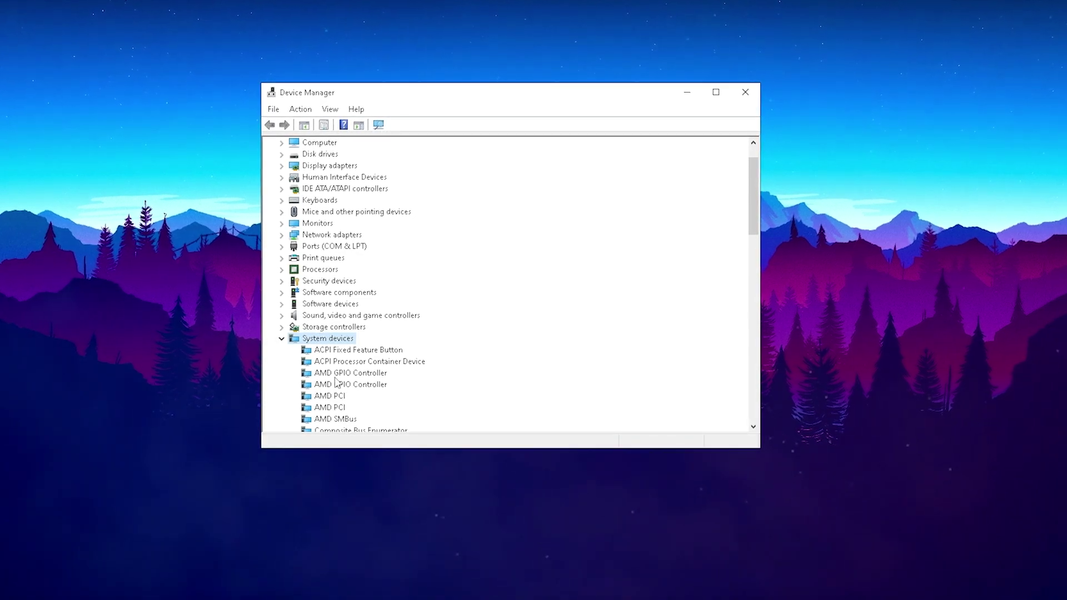
scroll(331, 347, "down", 1)
scroll(328, 348, "down", 1)
left_click(279, 269)
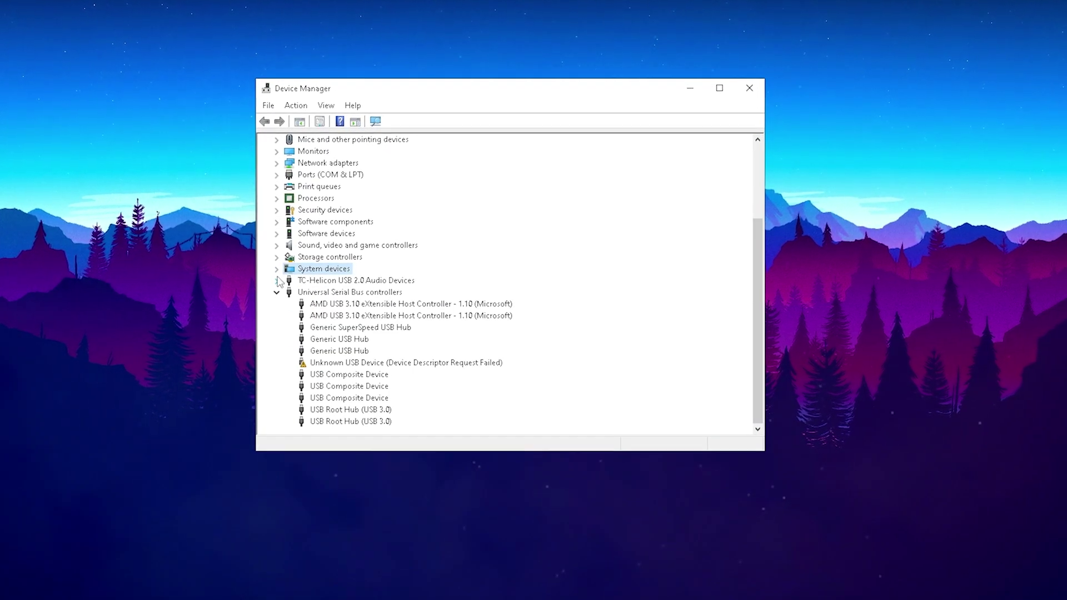
left_click(275, 270)
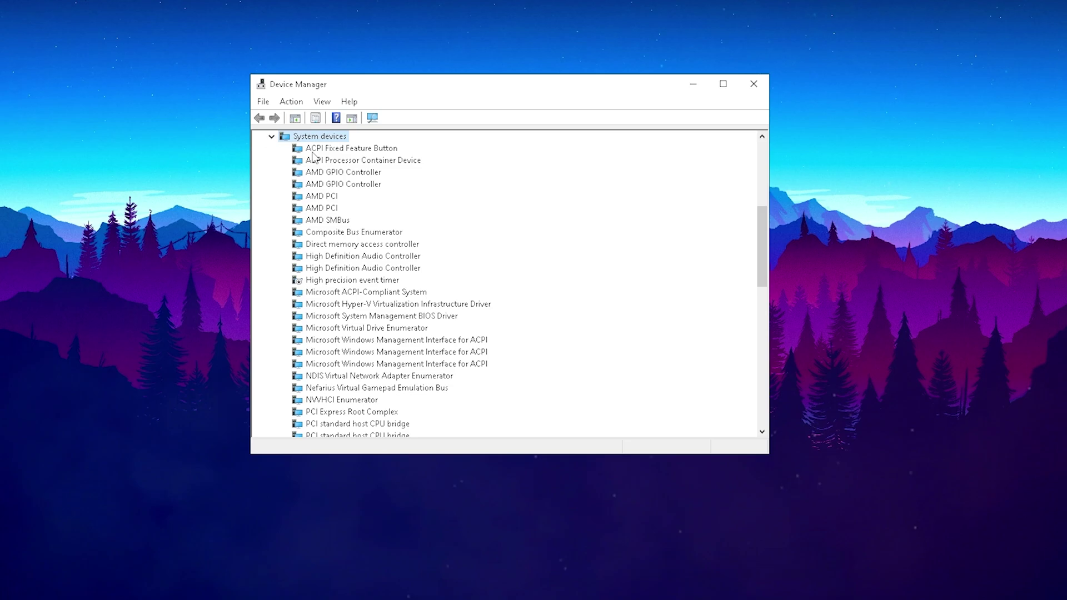
scroll(342, 222, "up", 1)
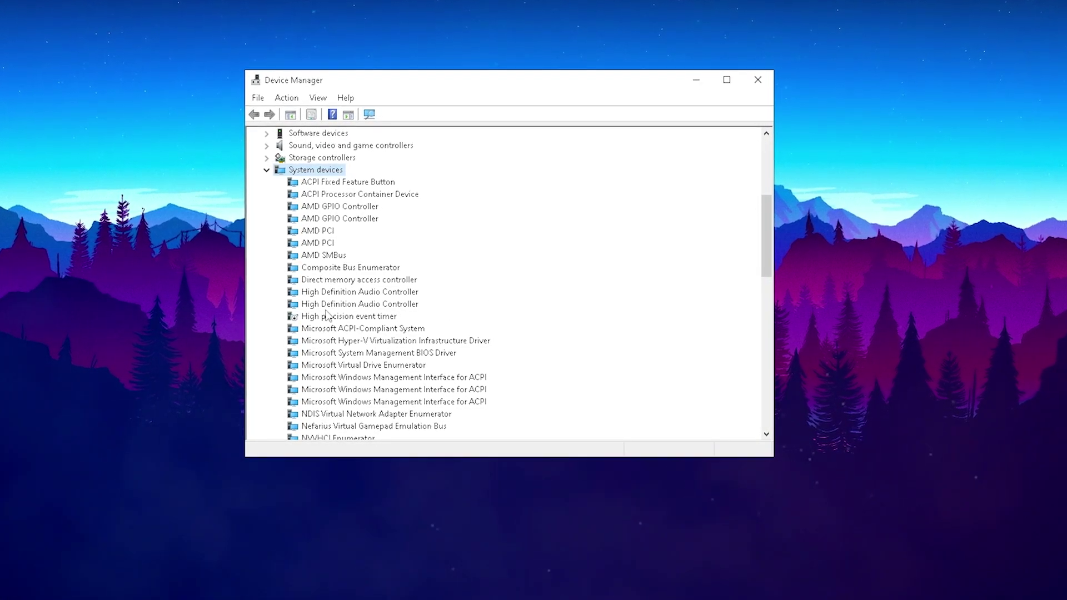
left_click(305, 319)
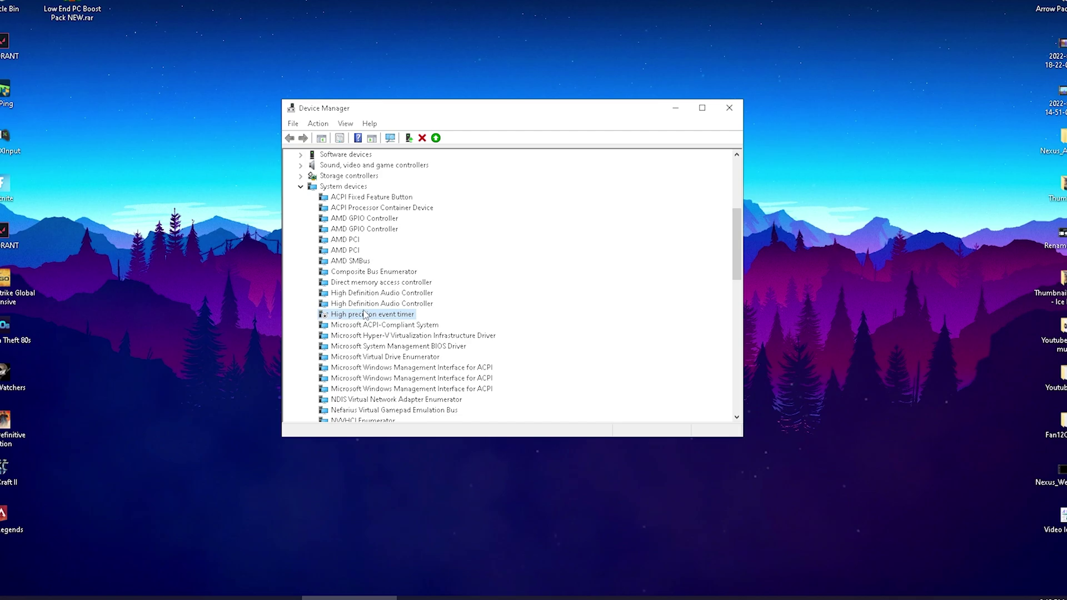
Confirm High precision event timer stays disabled via its context menu, then close Device Manager.
right_click(354, 316)
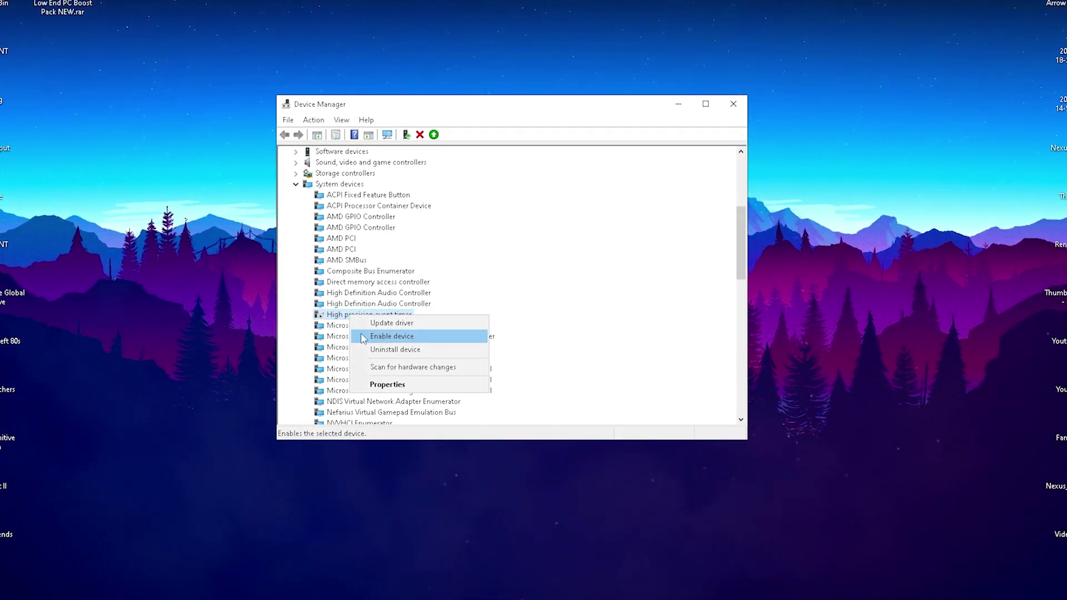
left_click(395, 338)
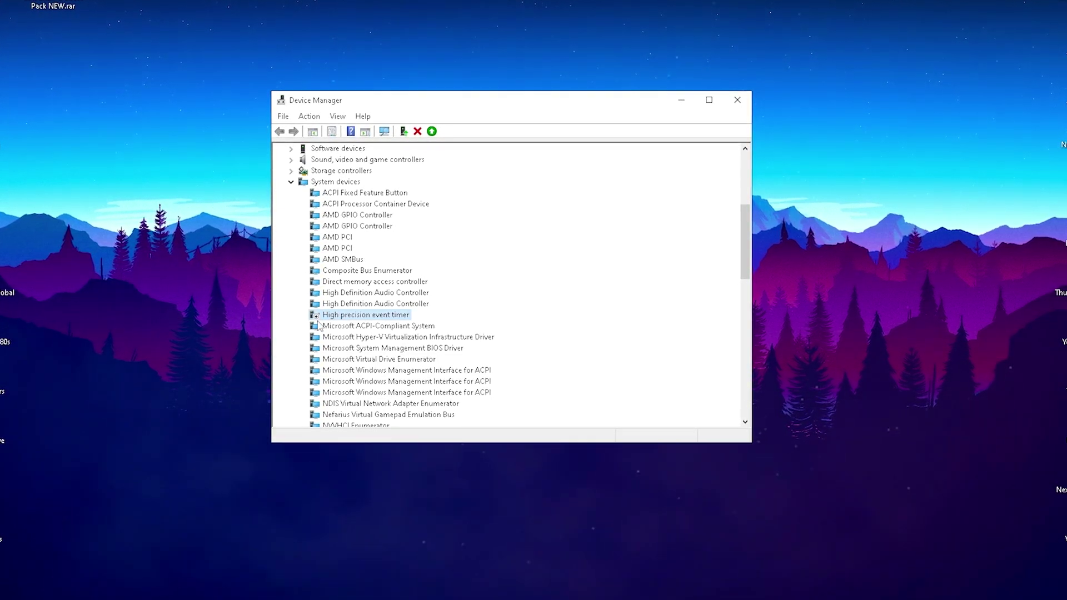
left_click(745, 97)
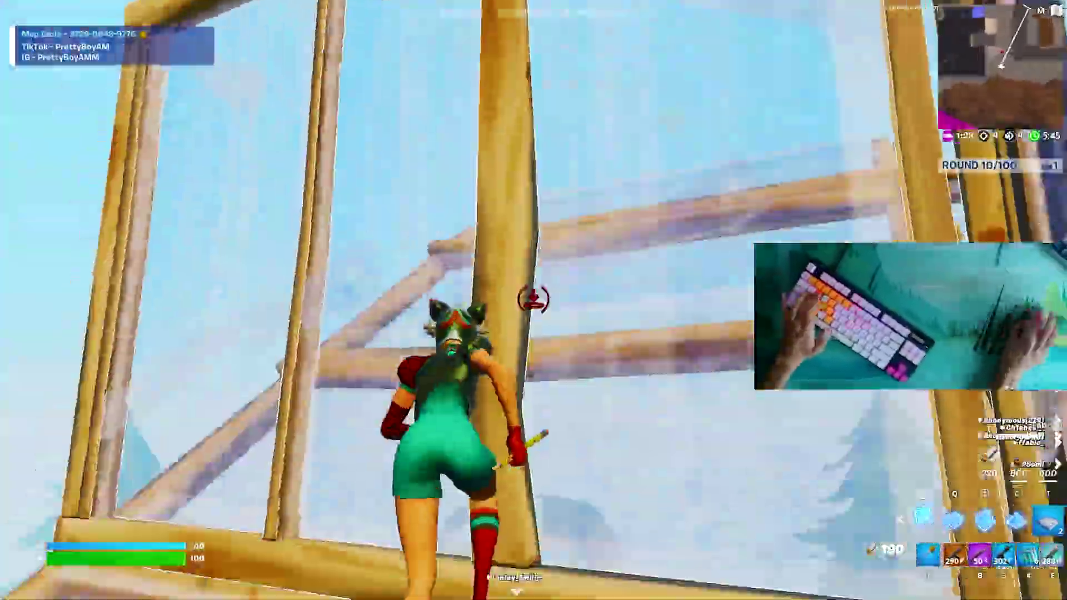
Switch from building to the shotgun slot in Fortnite to test performance.
key("b")
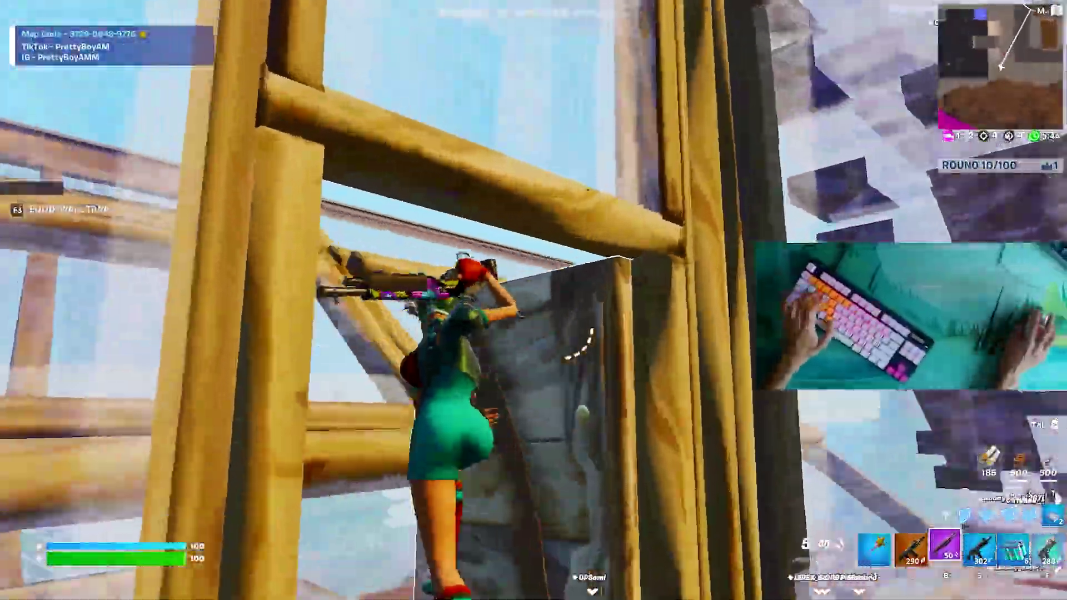